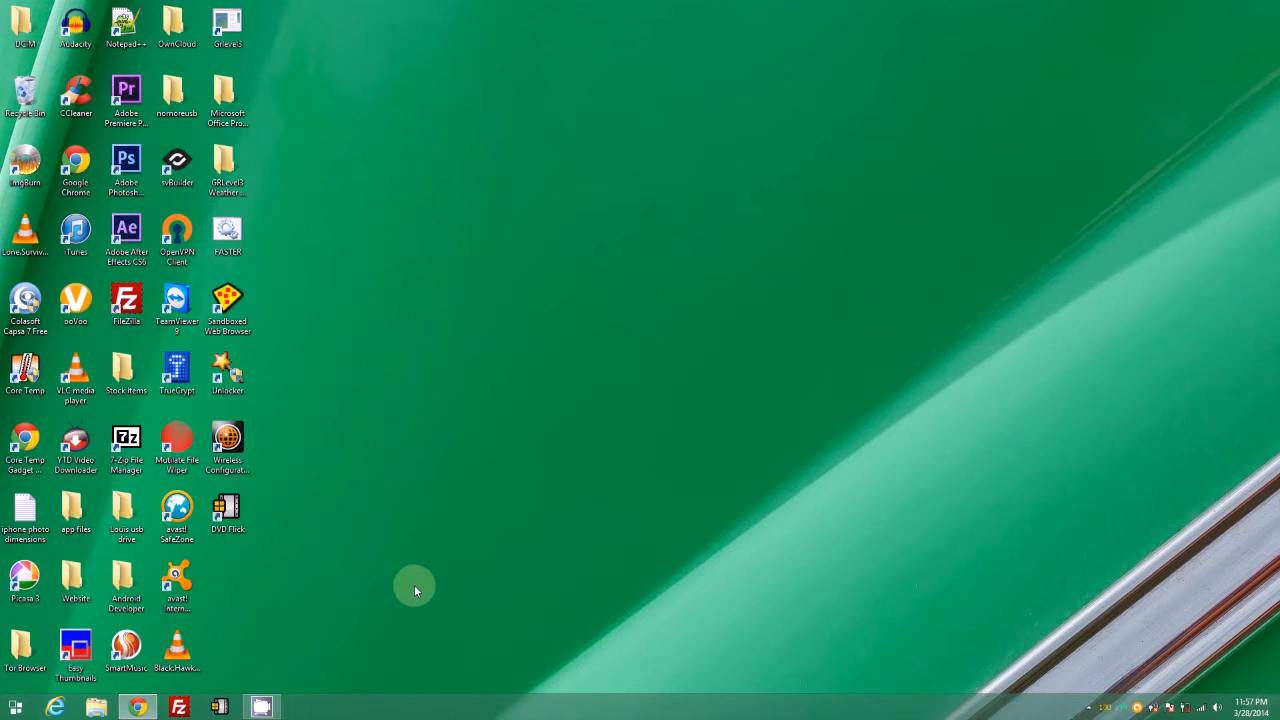
pyautogui.click(138, 707)
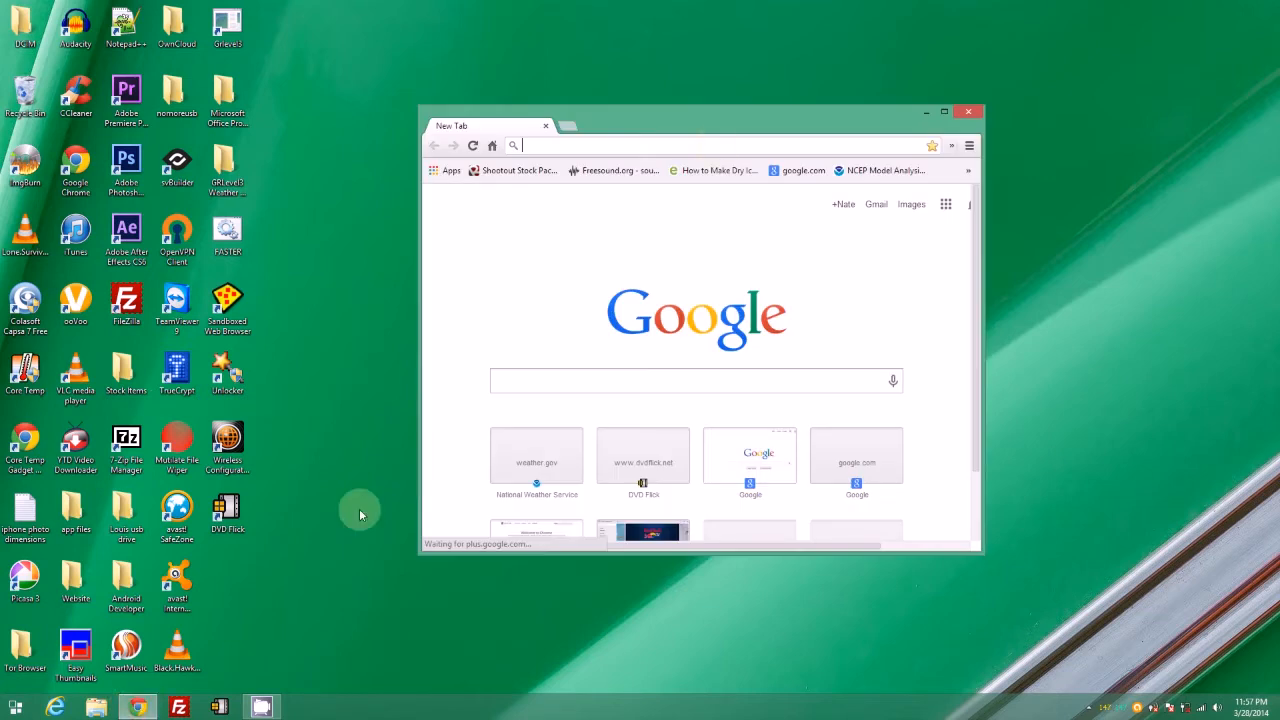
pyautogui.click(671, 145)
pyautogui.write('dvd')
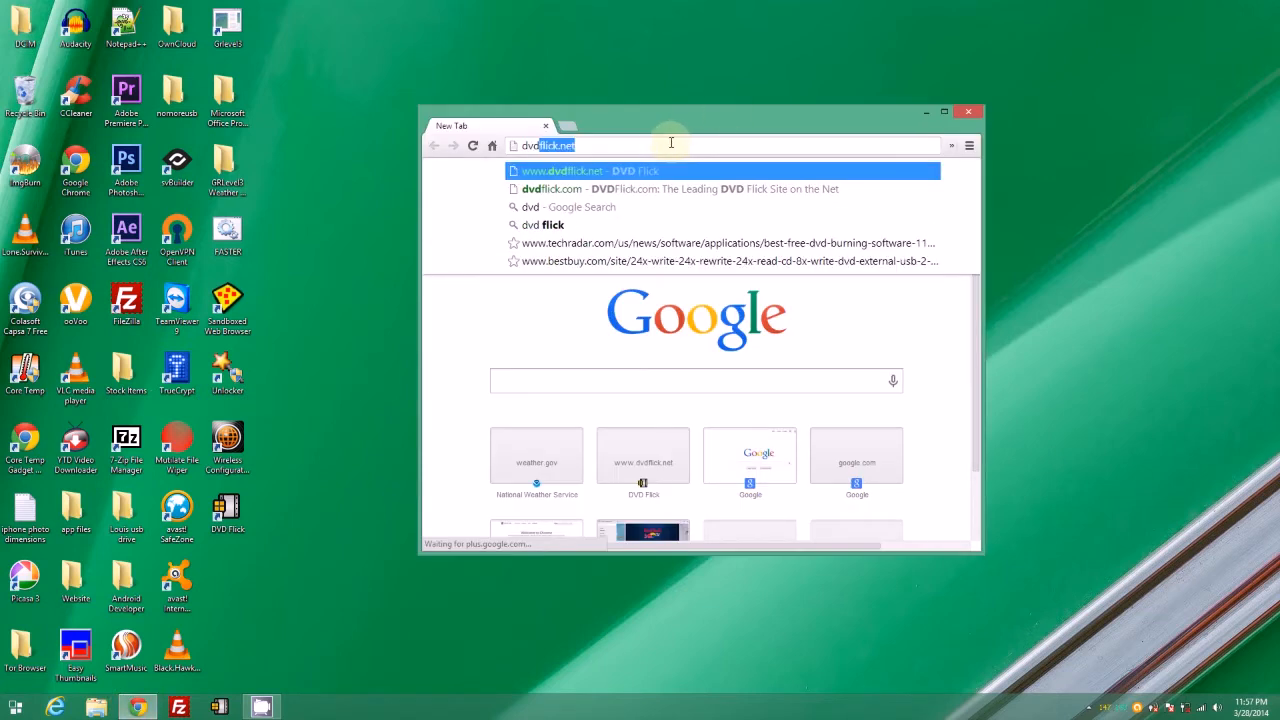
pyautogui.write('flic')
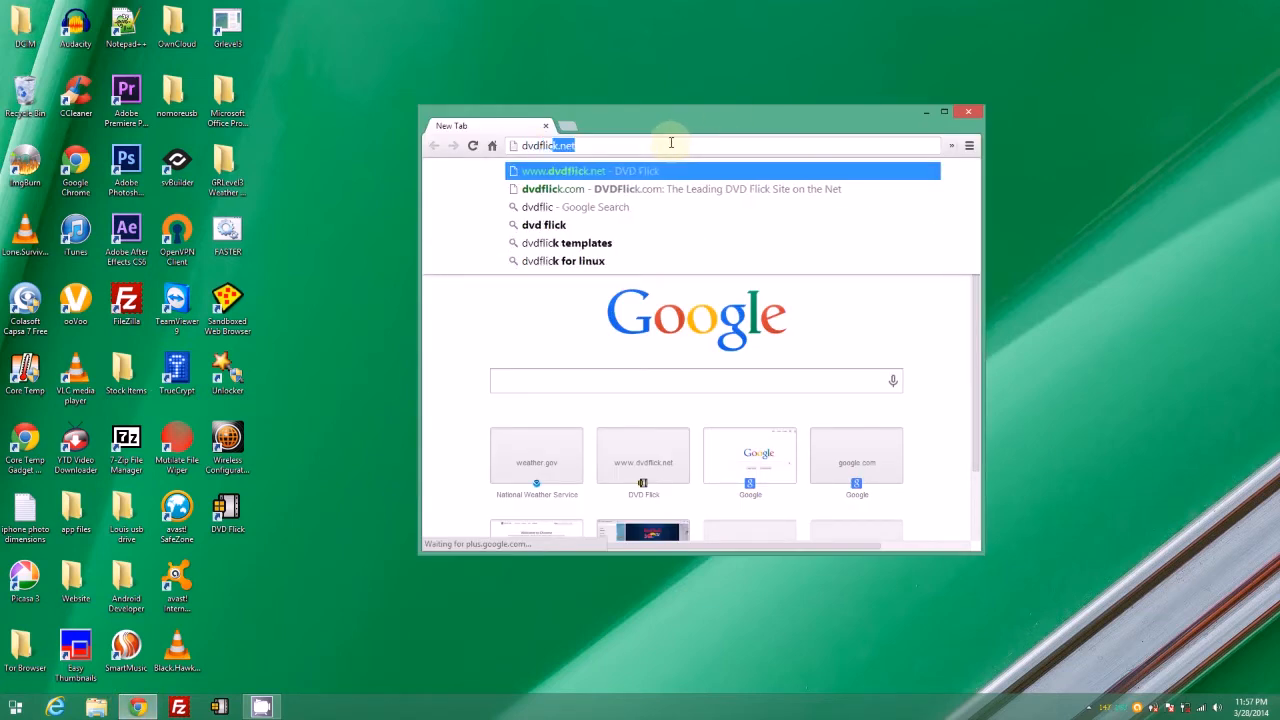
pyautogui.write('k.ne')
pyautogui.press('Return')
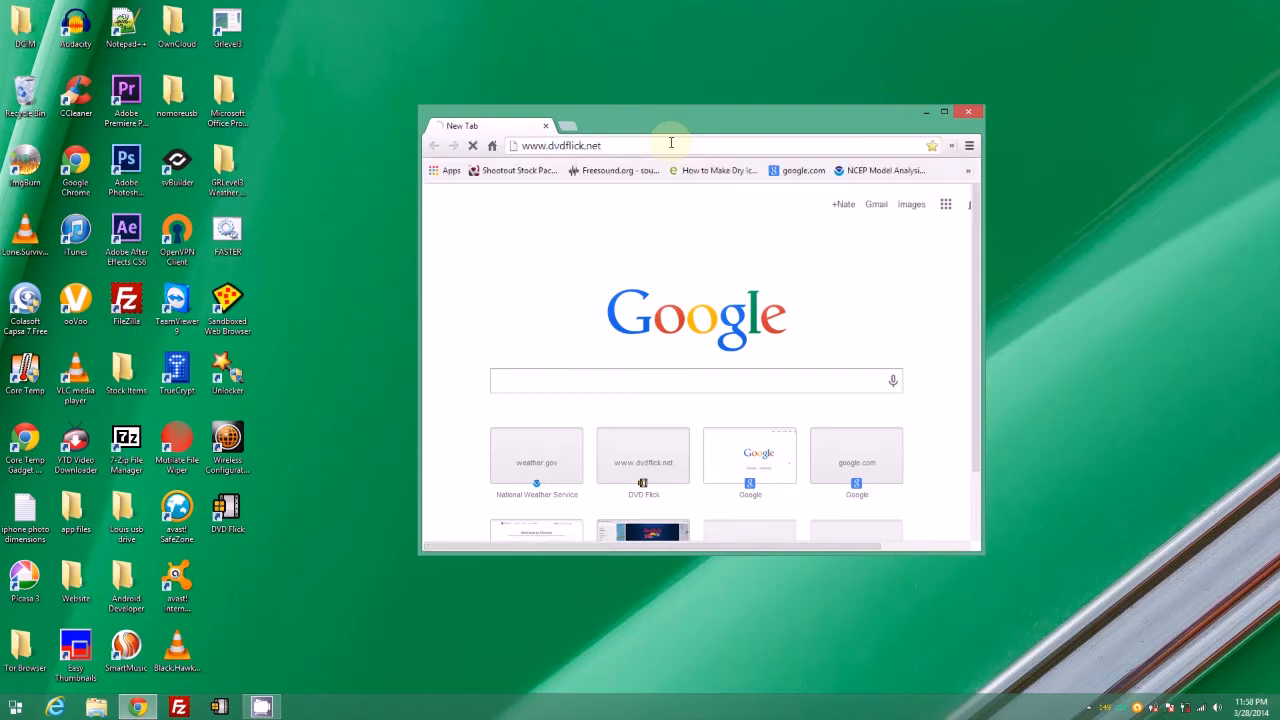
pyautogui.doubleClick(660, 122)
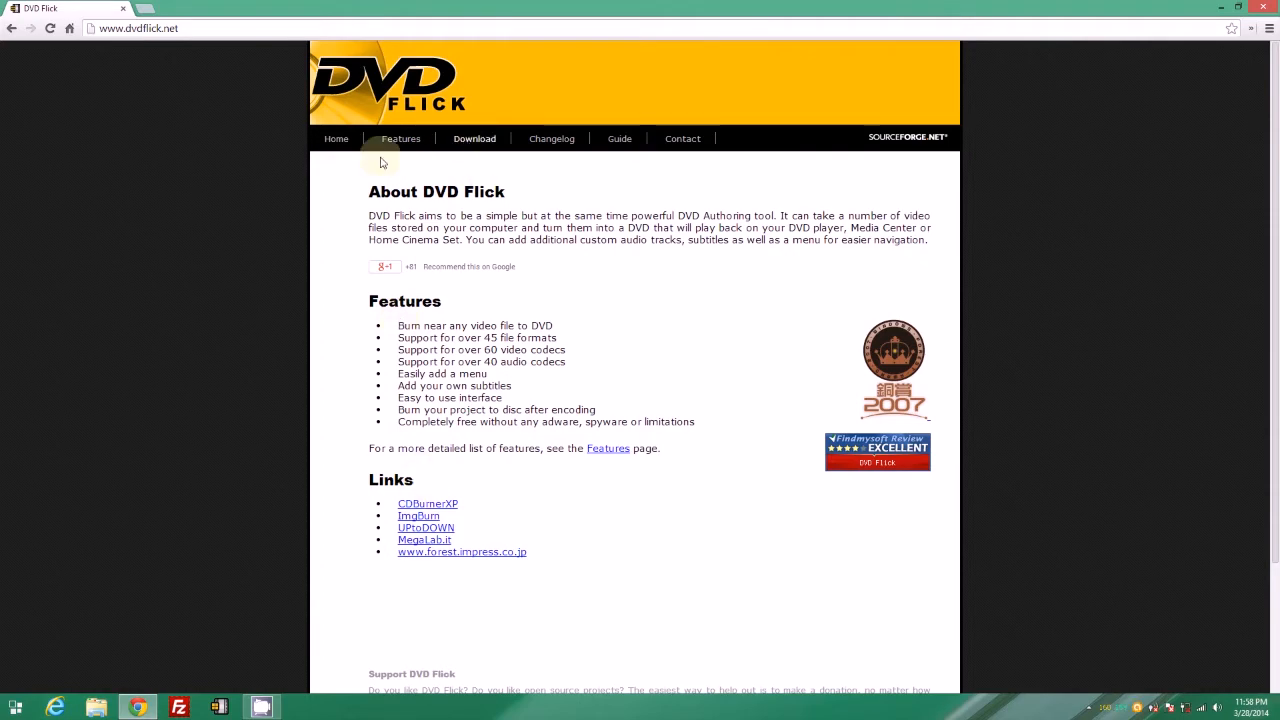
# Download the DVD Flick 1.3.0.7 installer from the site's download page and launch it.
pyautogui.click(479, 145)
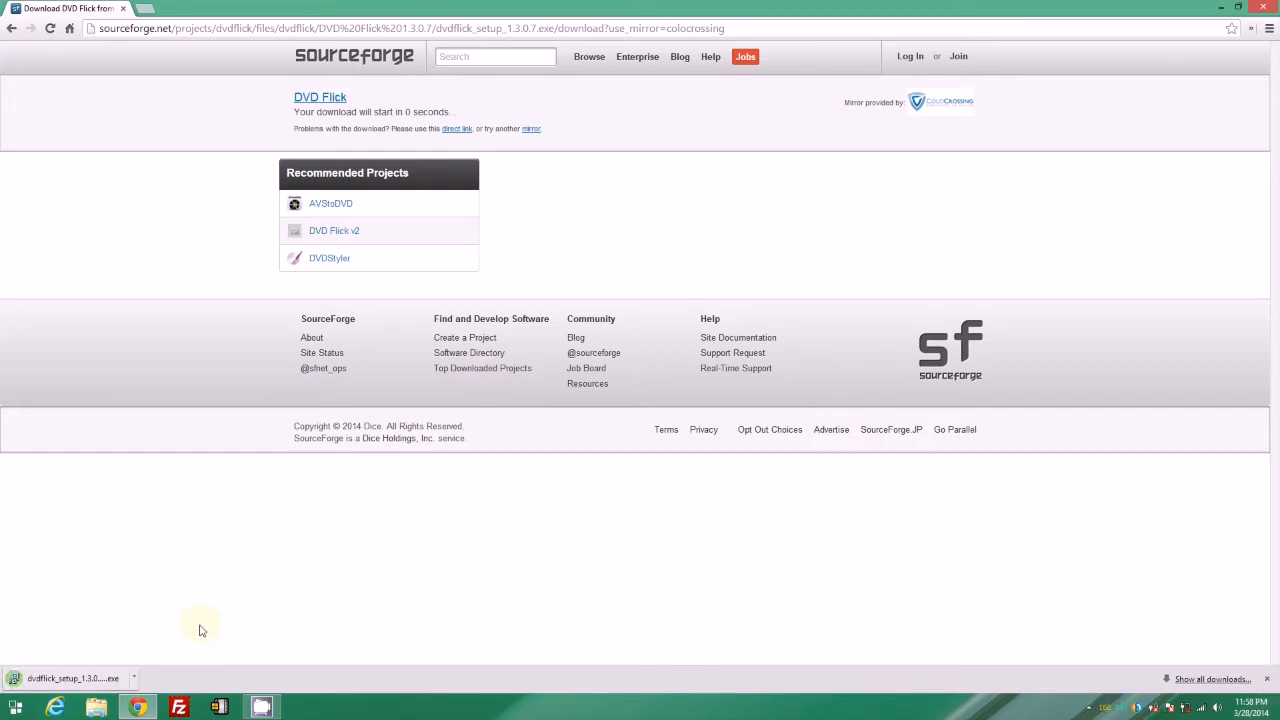
pyautogui.click(88, 676)
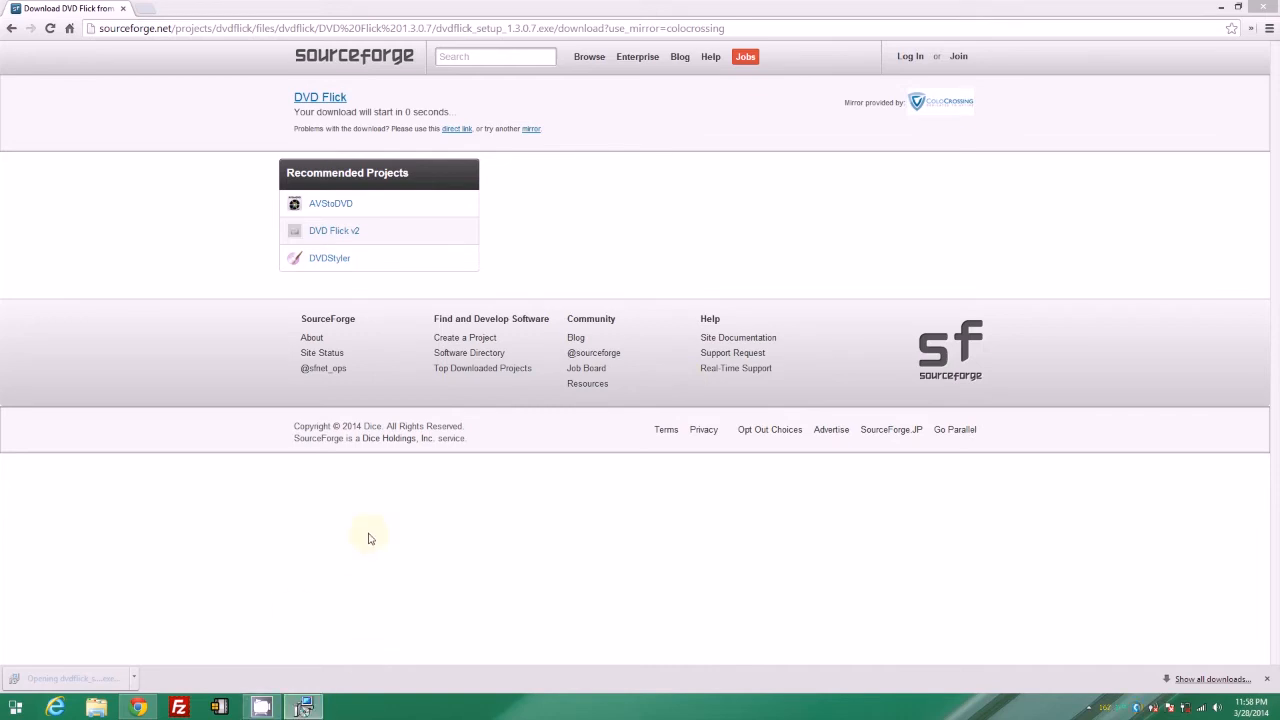
# Accept the license agreement in the DVD Flick setup and keep the default destination and Start Menu folders.
pyautogui.click(700, 466)
pyautogui.click(548, 419)
pyautogui.click(714, 460)
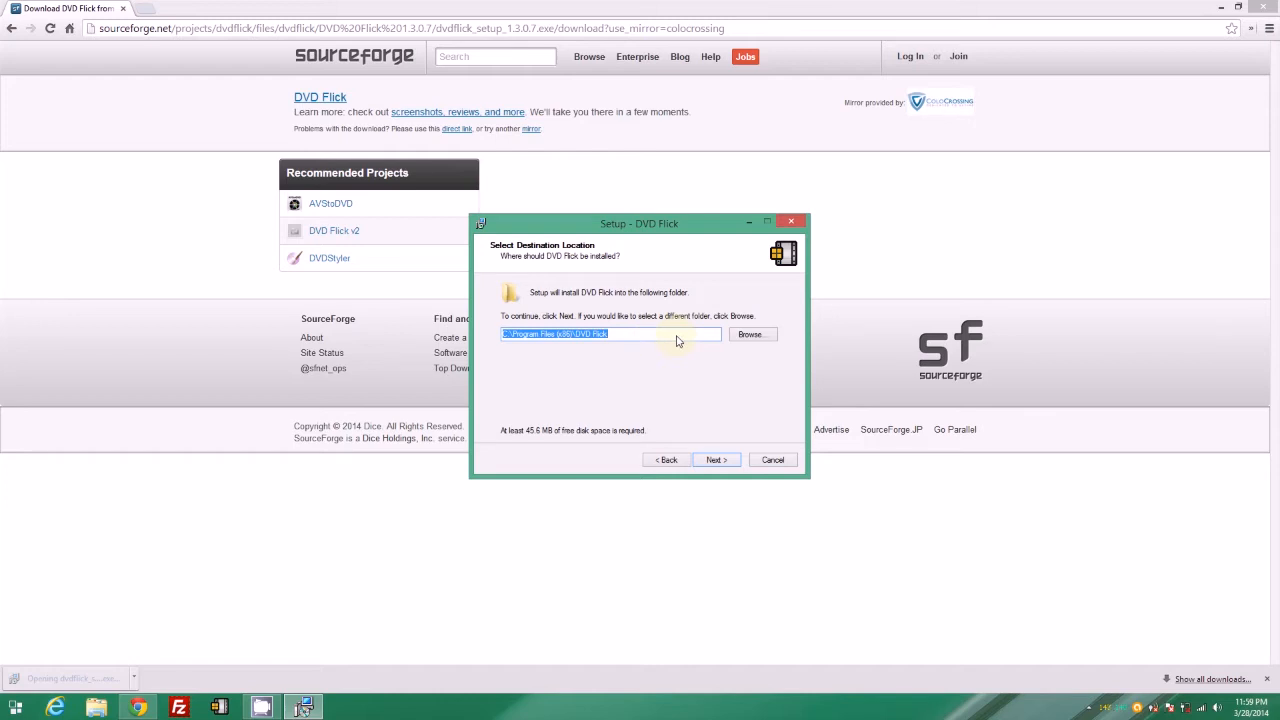
pyautogui.click(713, 460)
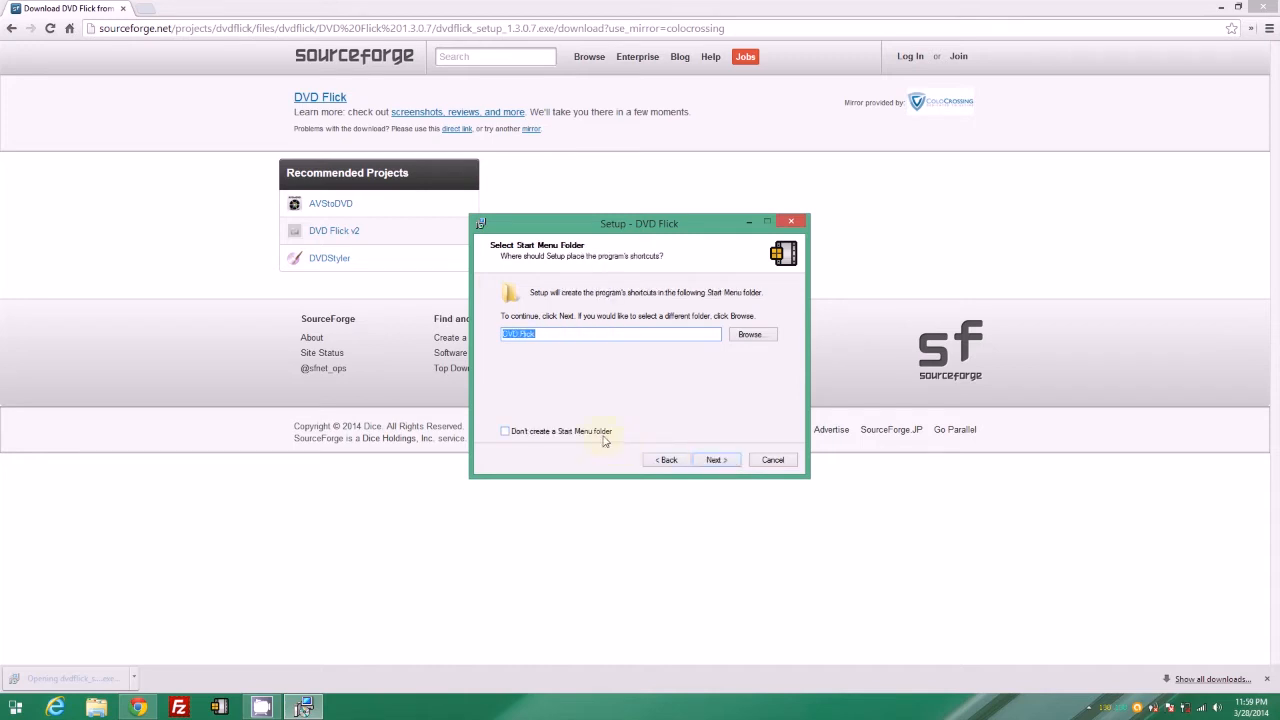
pyautogui.click(713, 460)
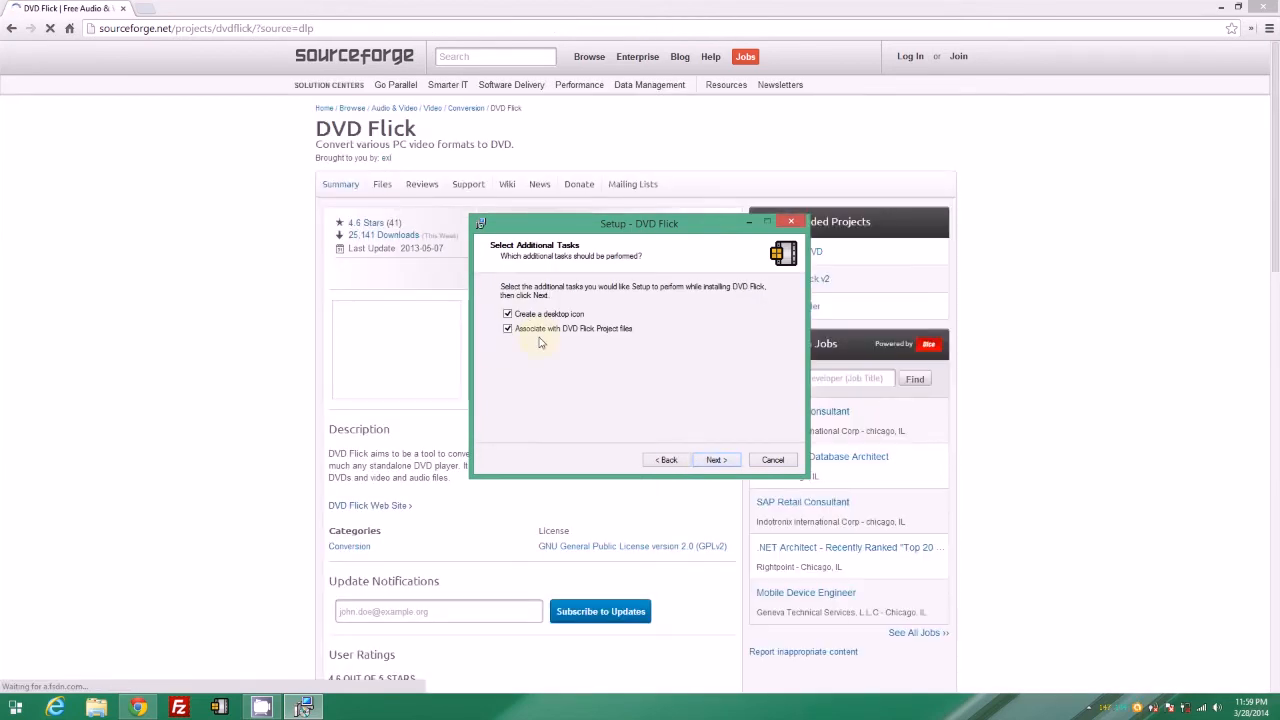
# Close the browser and advance the setup to the ready-to-install page, exiting it without installing.
pyautogui.click(1265, 6)
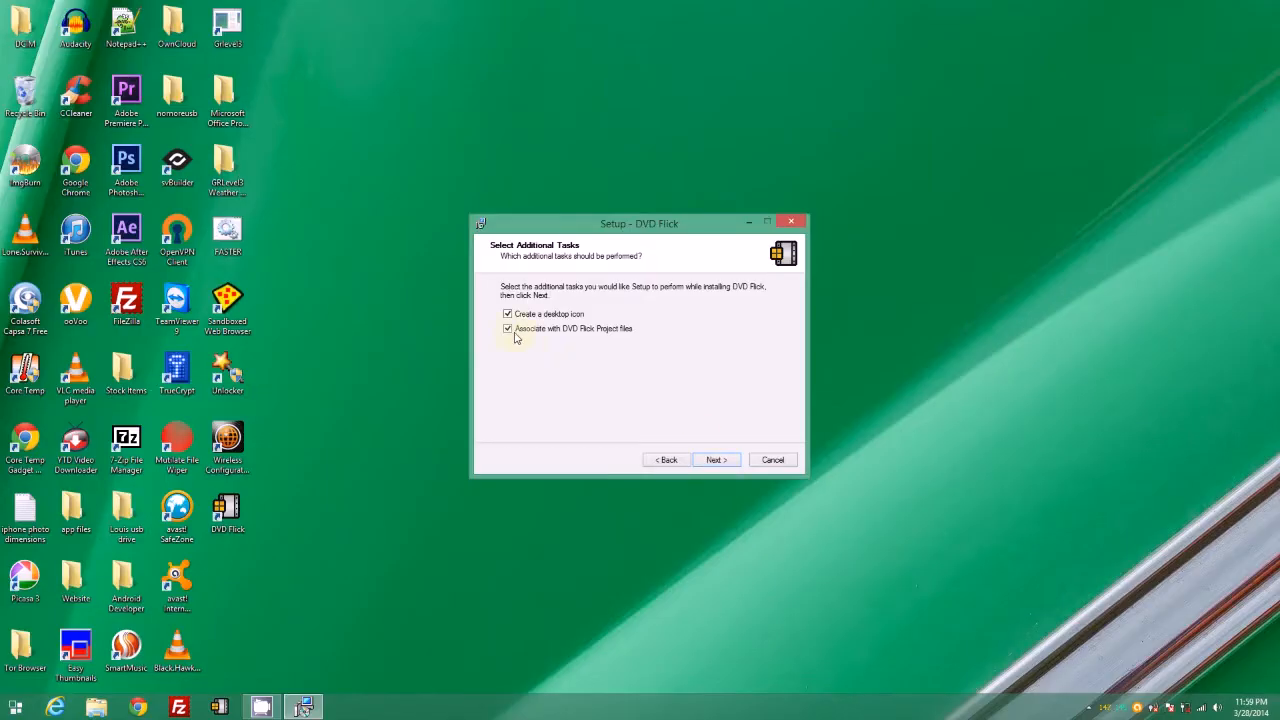
pyautogui.click(509, 331)
pyautogui.click(716, 459)
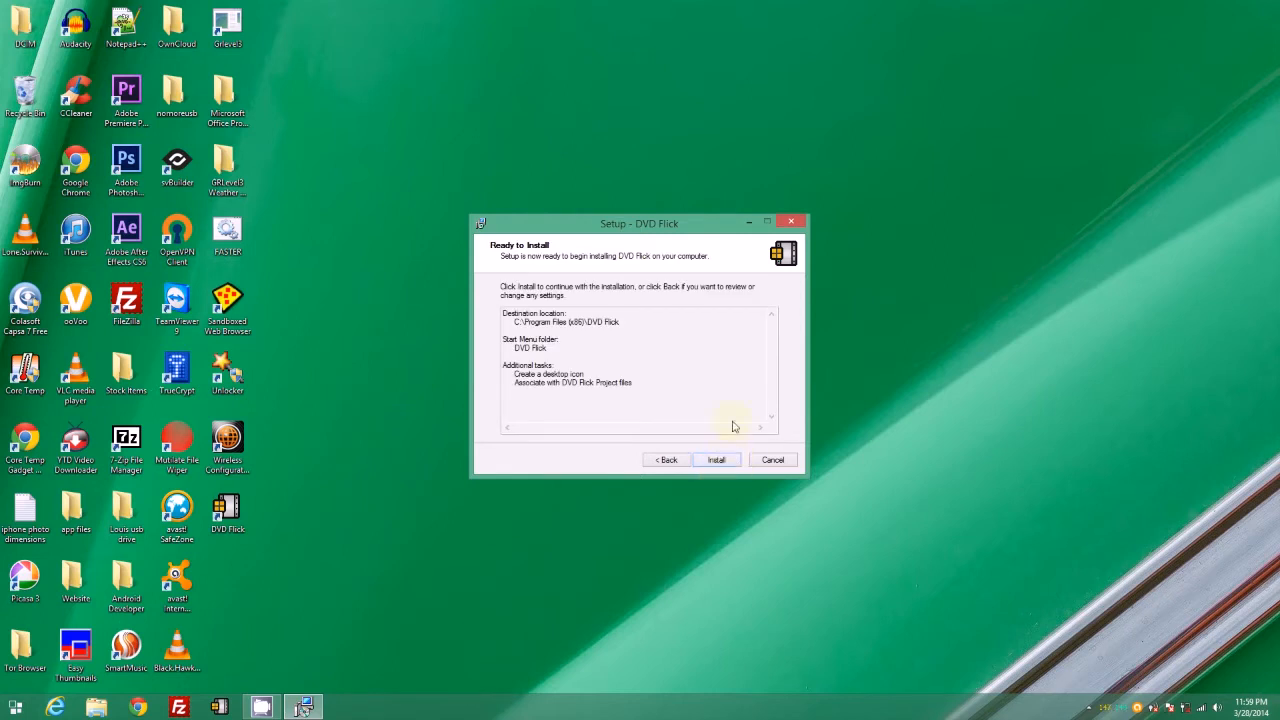
pyautogui.click(791, 221)
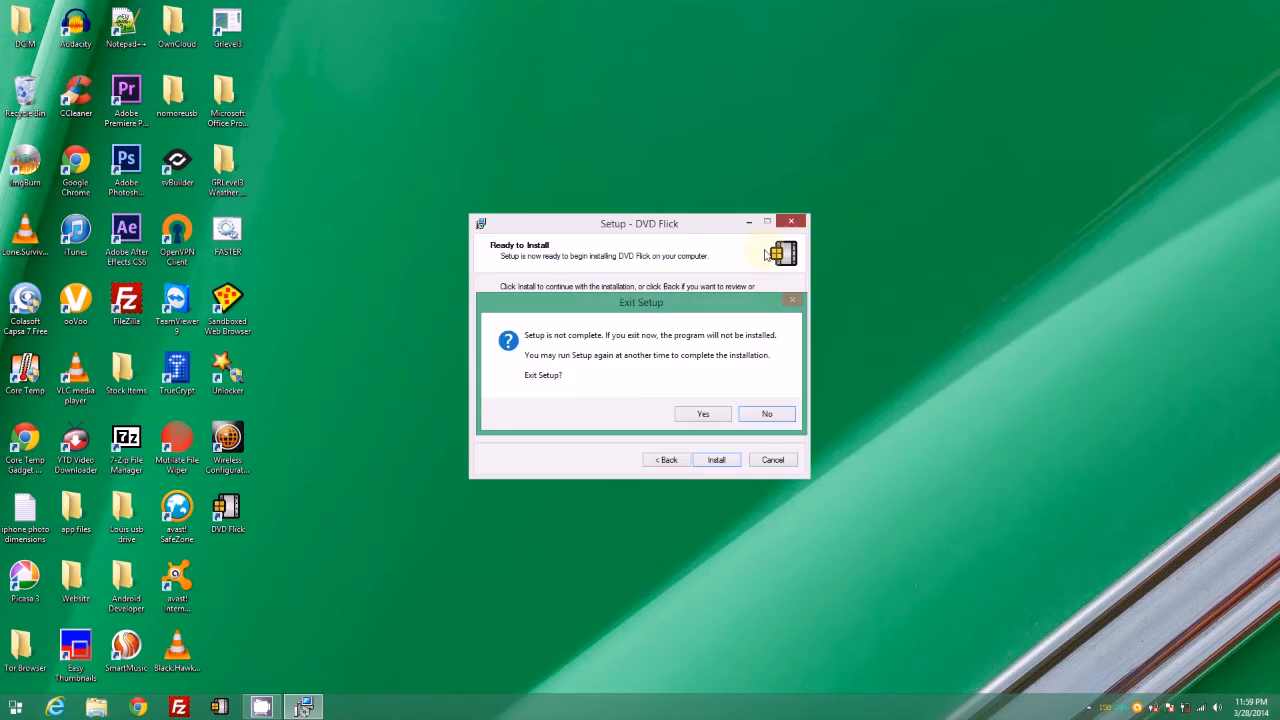
pyautogui.click(706, 414)
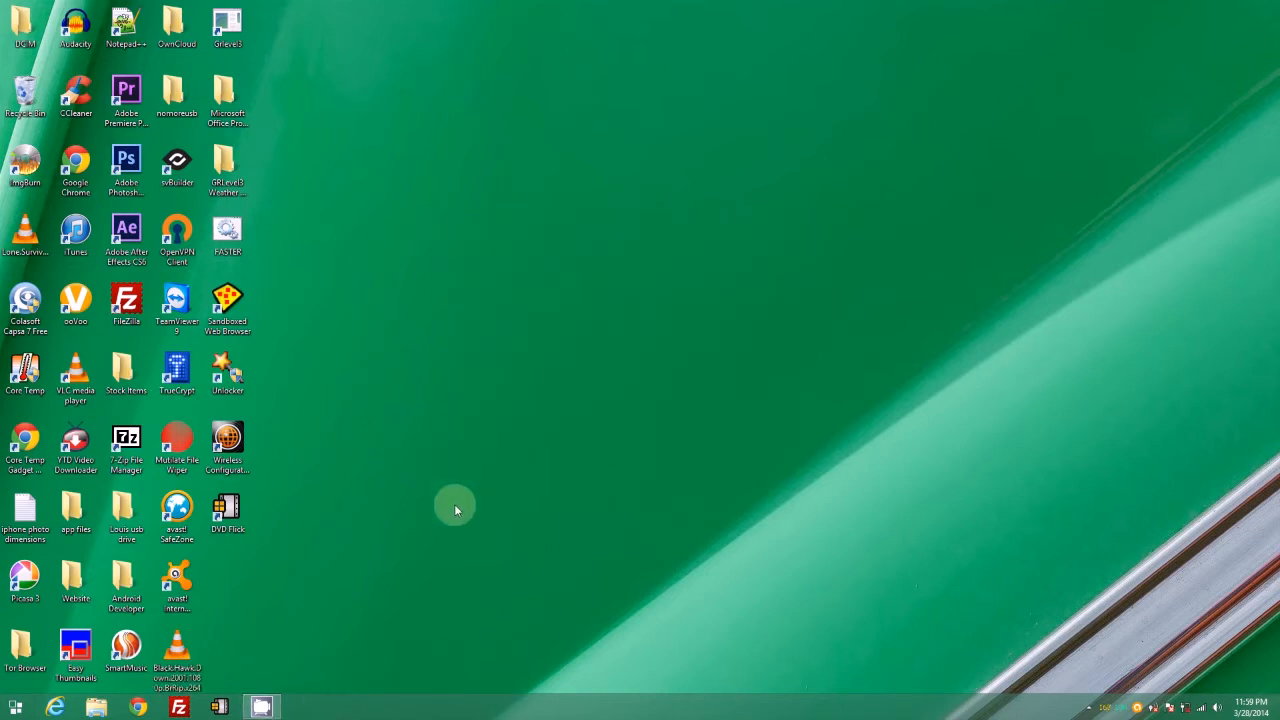
# Launch DVD Flick and add the video h from Documents\My CamStudio Videos as a title.
pyautogui.doubleClick(248, 528)
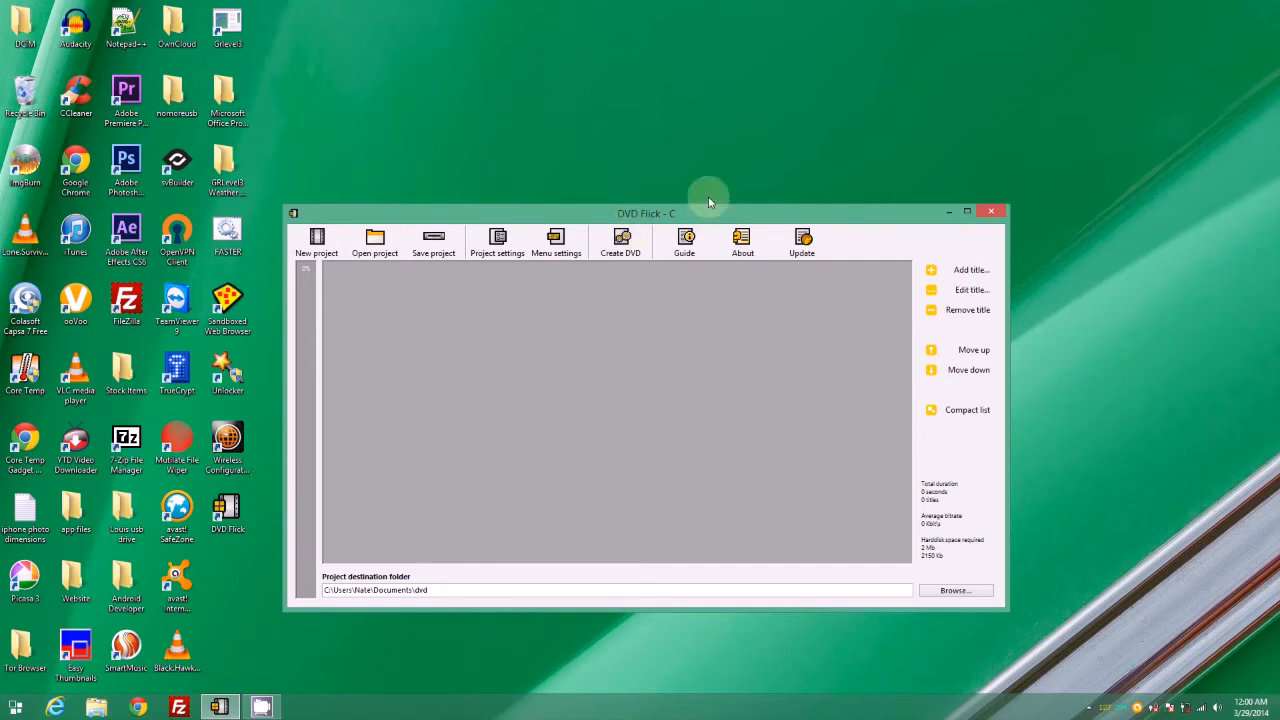
pyautogui.click(958, 272)
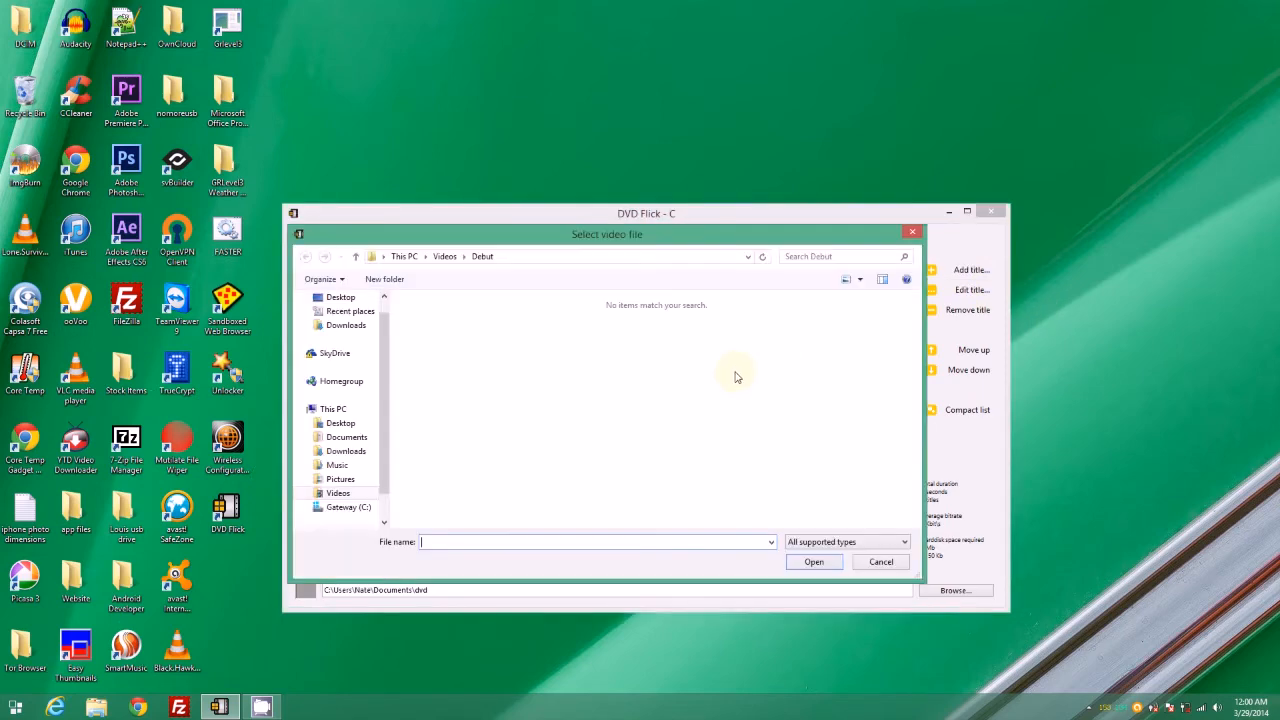
pyautogui.moveTo(630, 232); pyautogui.dragTo(723, 237)
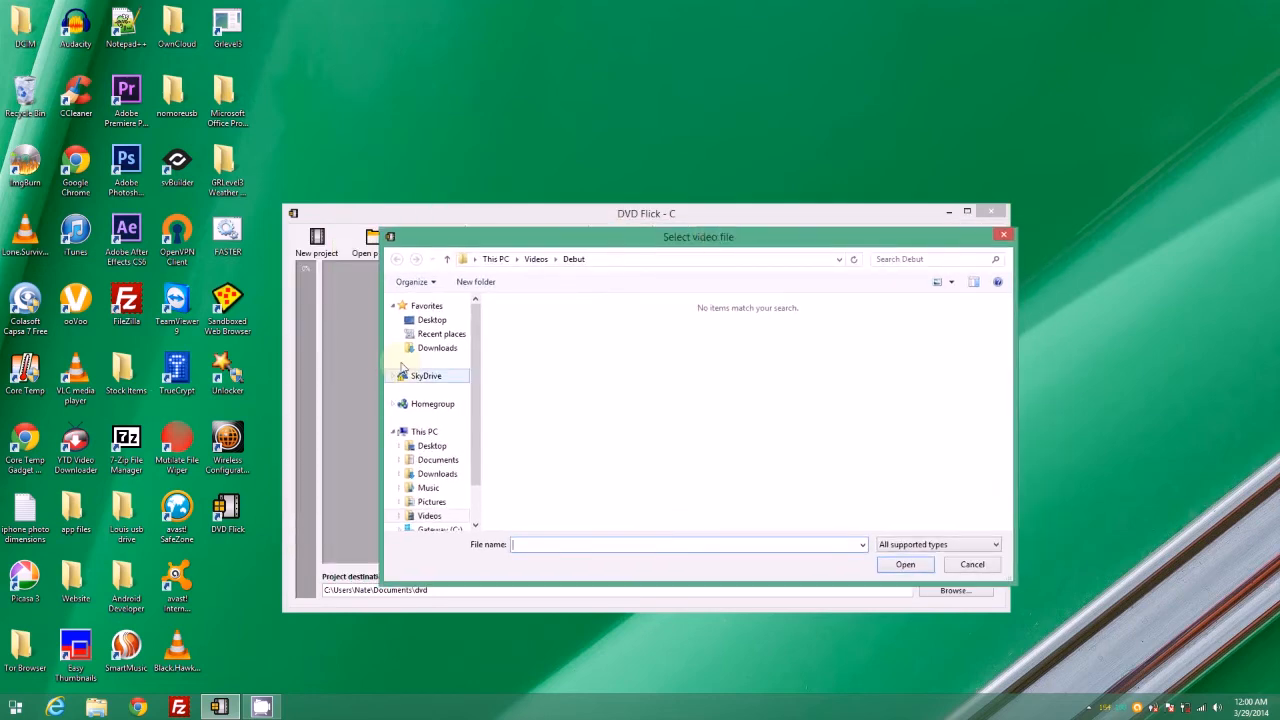
pyautogui.moveTo(477, 329); pyautogui.dragTo(475, 378)
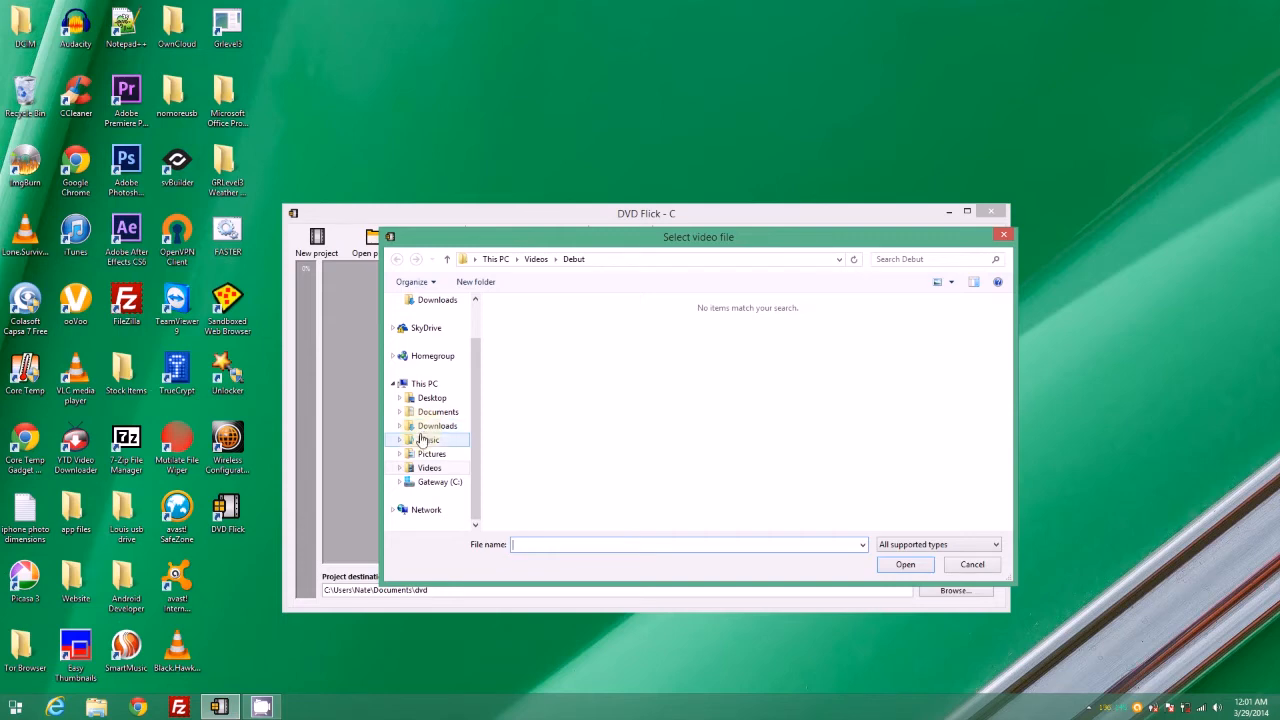
pyautogui.moveTo(479, 400); pyautogui.dragTo(465, 440)
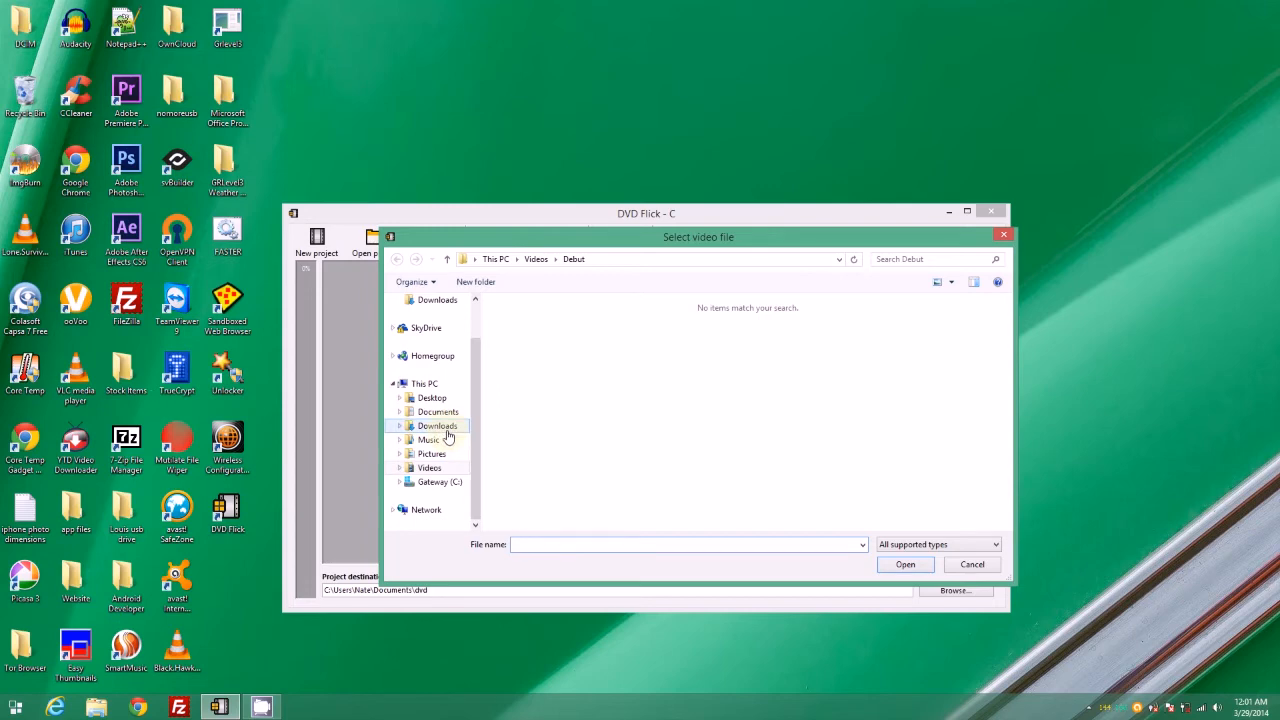
pyautogui.click(446, 412)
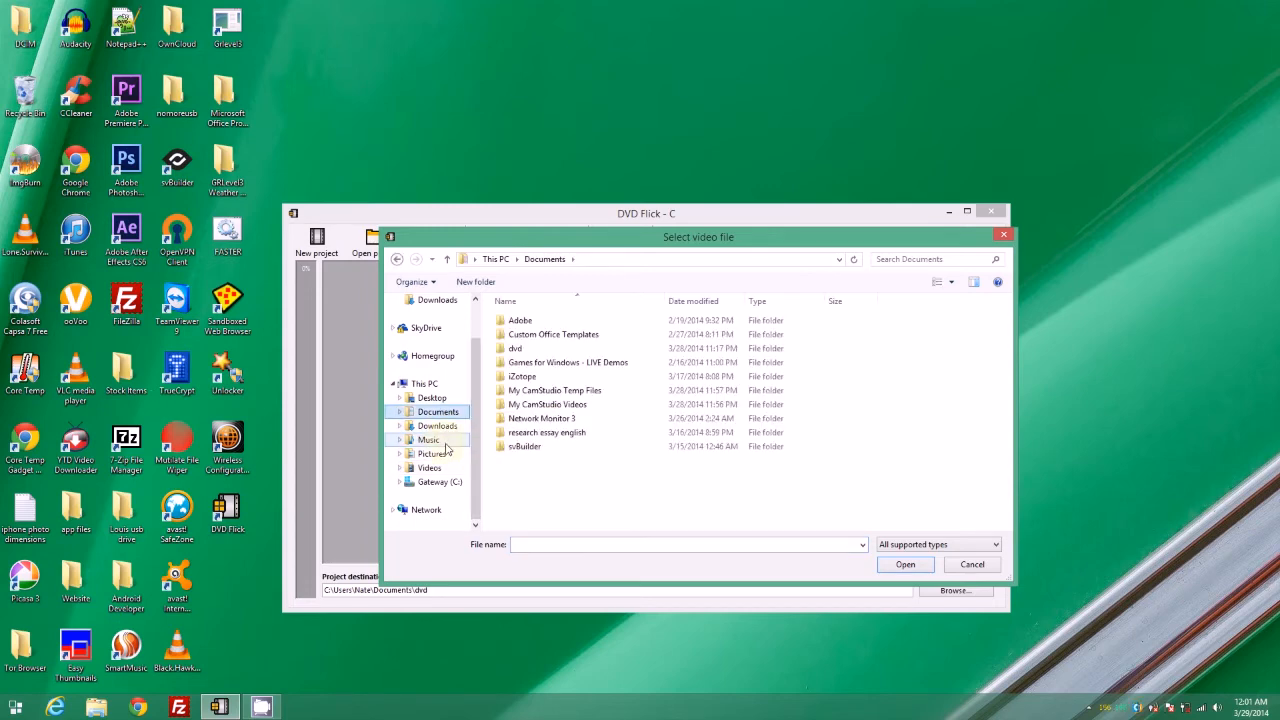
pyautogui.doubleClick(541, 404)
pyautogui.click(559, 345)
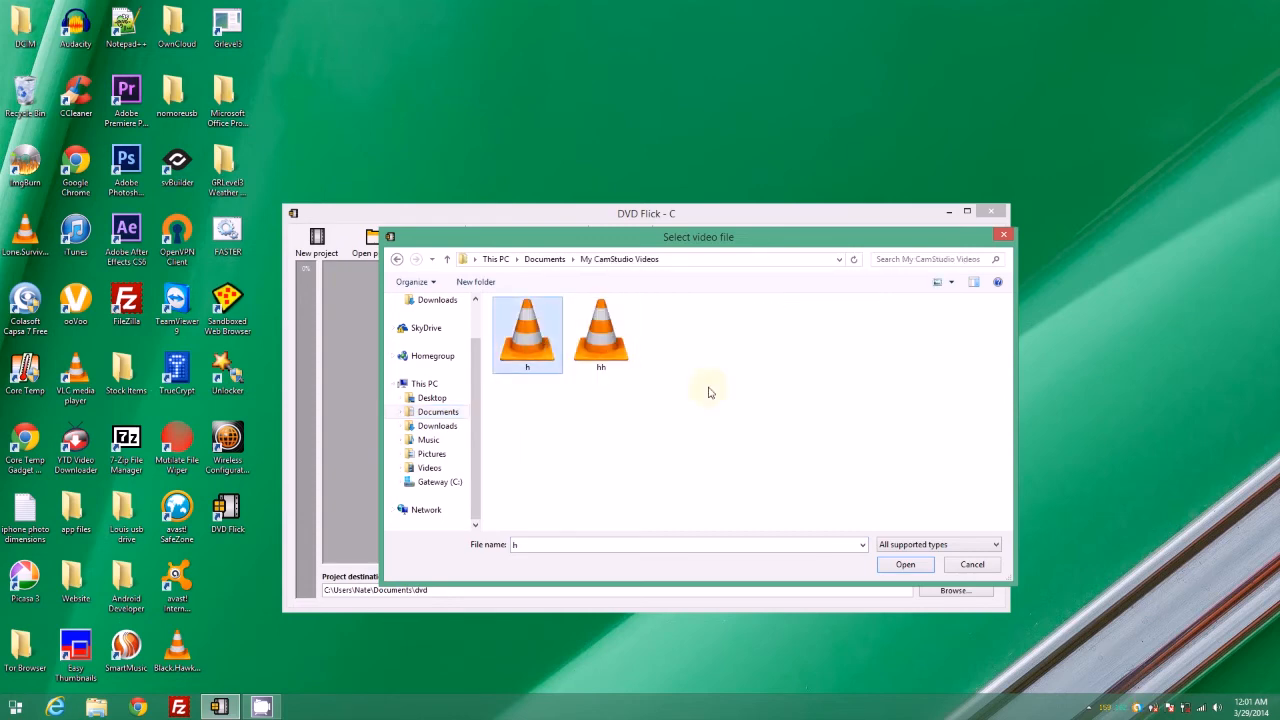
pyautogui.click(905, 564)
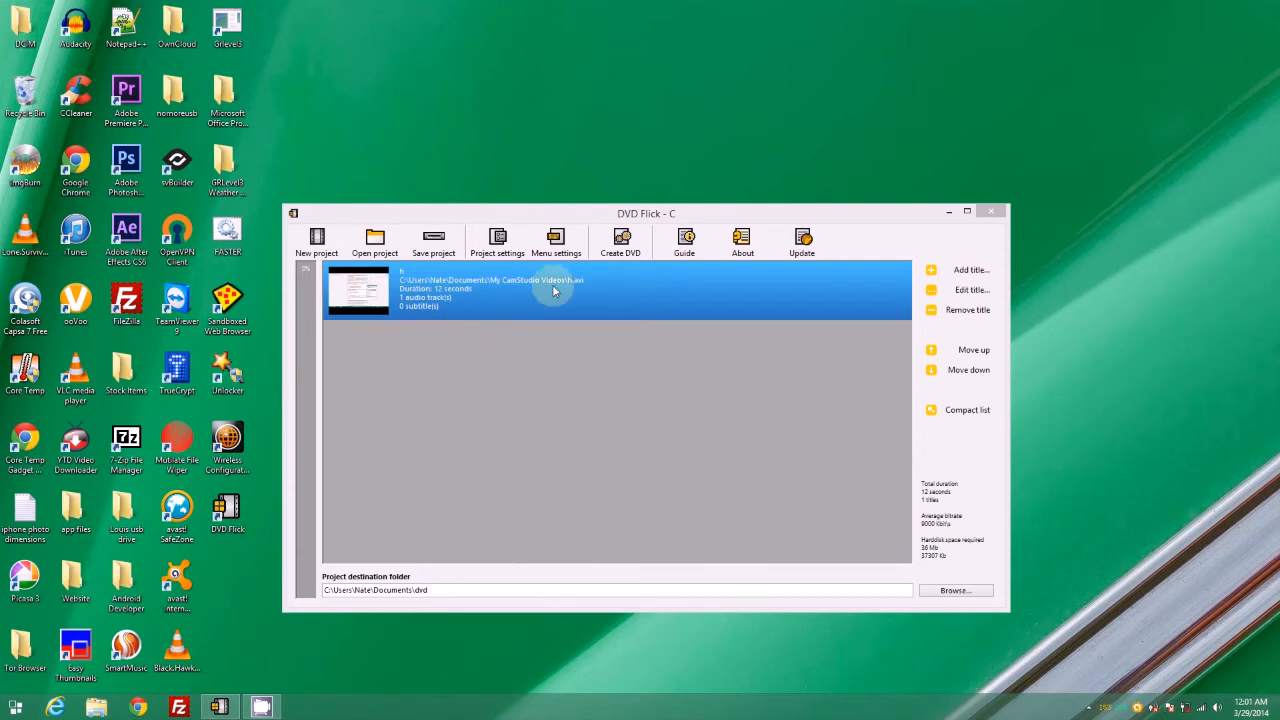
# Open the project settings and choose Above normal as the encoder priority.
pyautogui.click(638, 207)
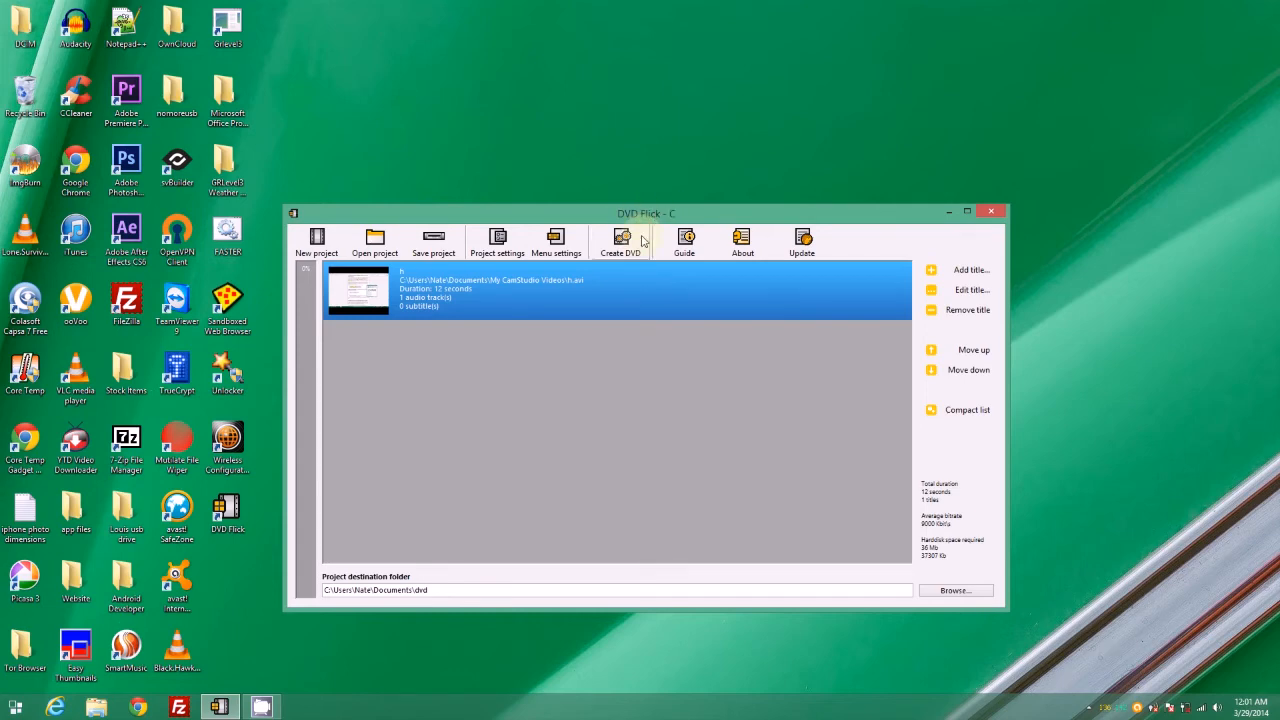
pyautogui.click(497, 243)
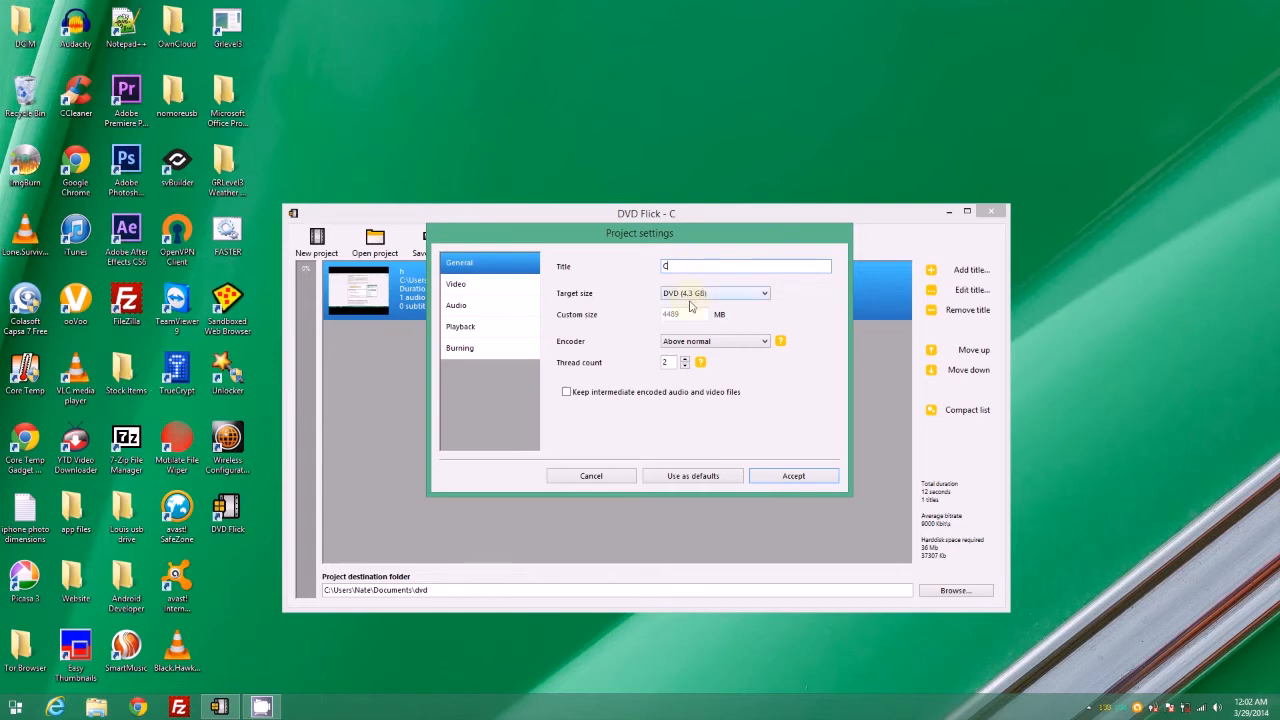
pyautogui.click(683, 341)
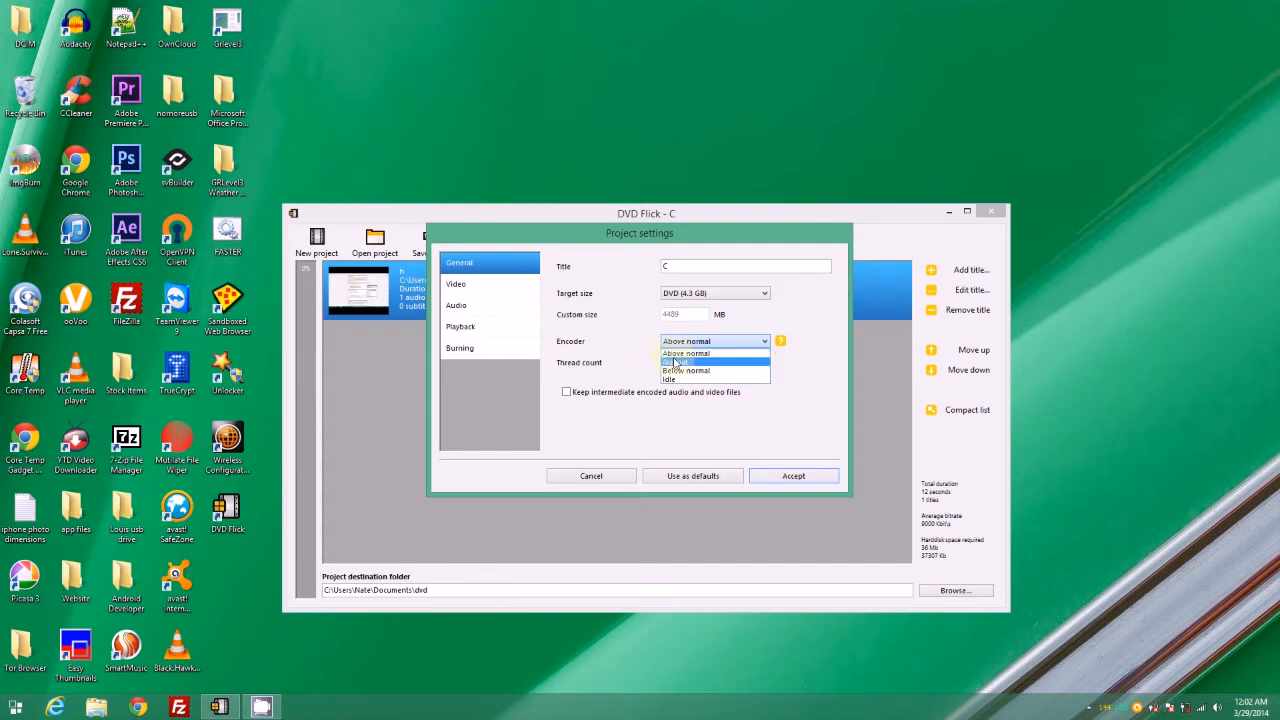
pyautogui.click(684, 352)
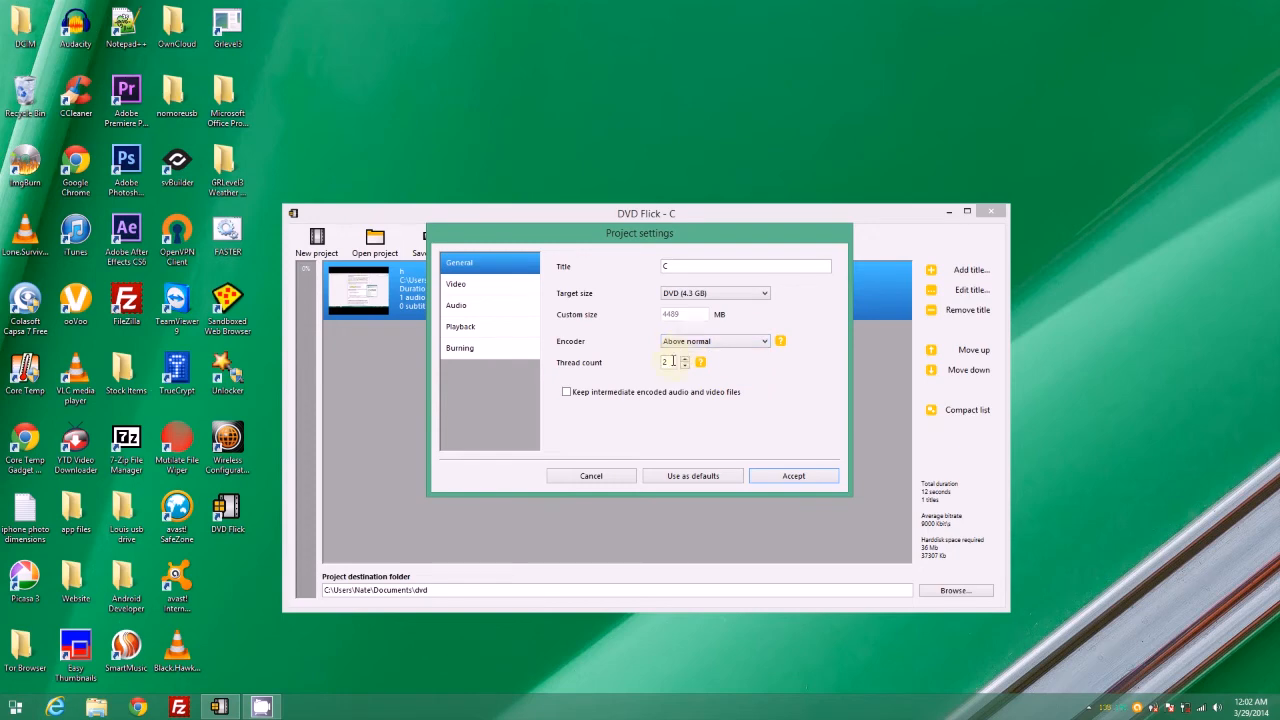
# Set the target format in the project's video settings to NTSC.
pyautogui.click(520, 285)
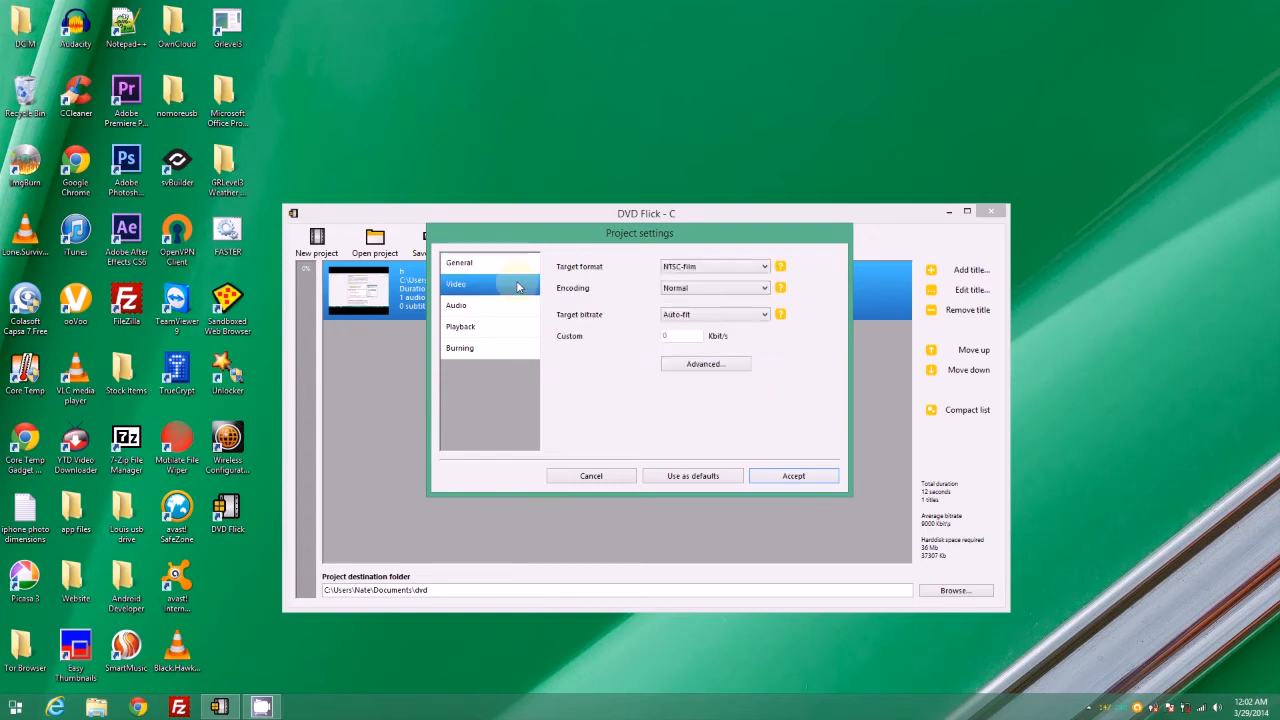
pyautogui.click(694, 268)
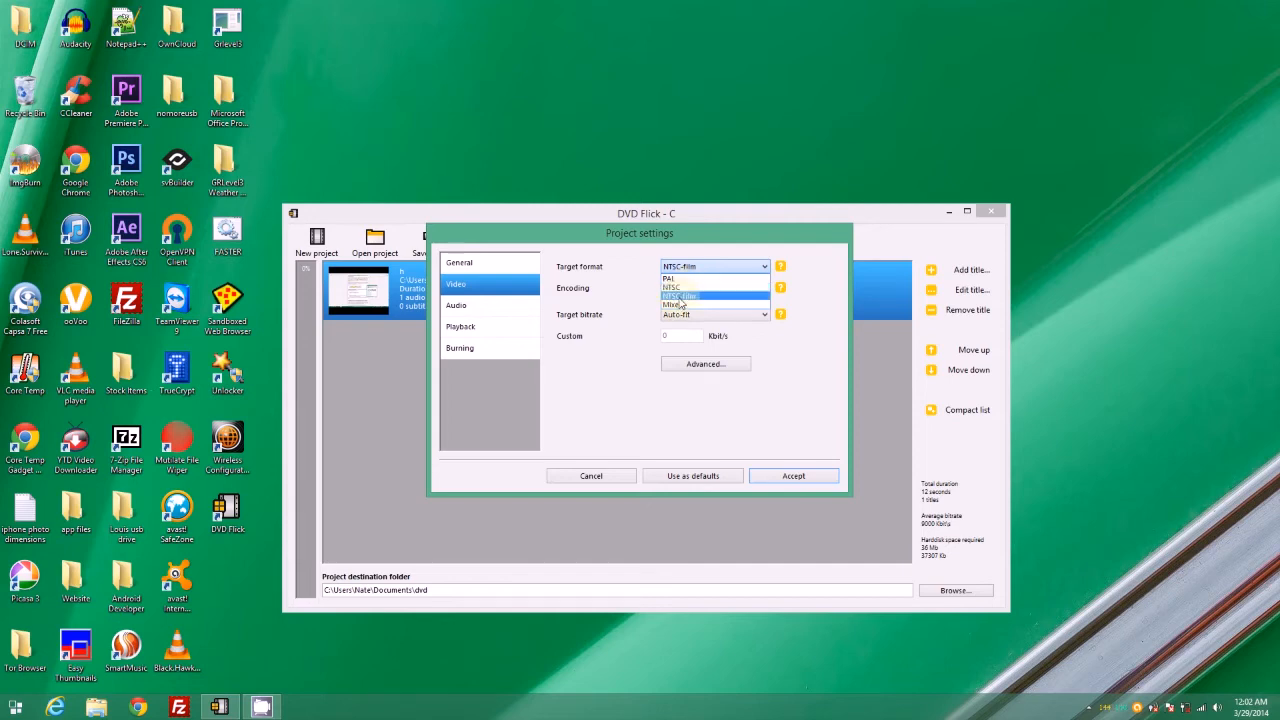
pyautogui.click(626, 300)
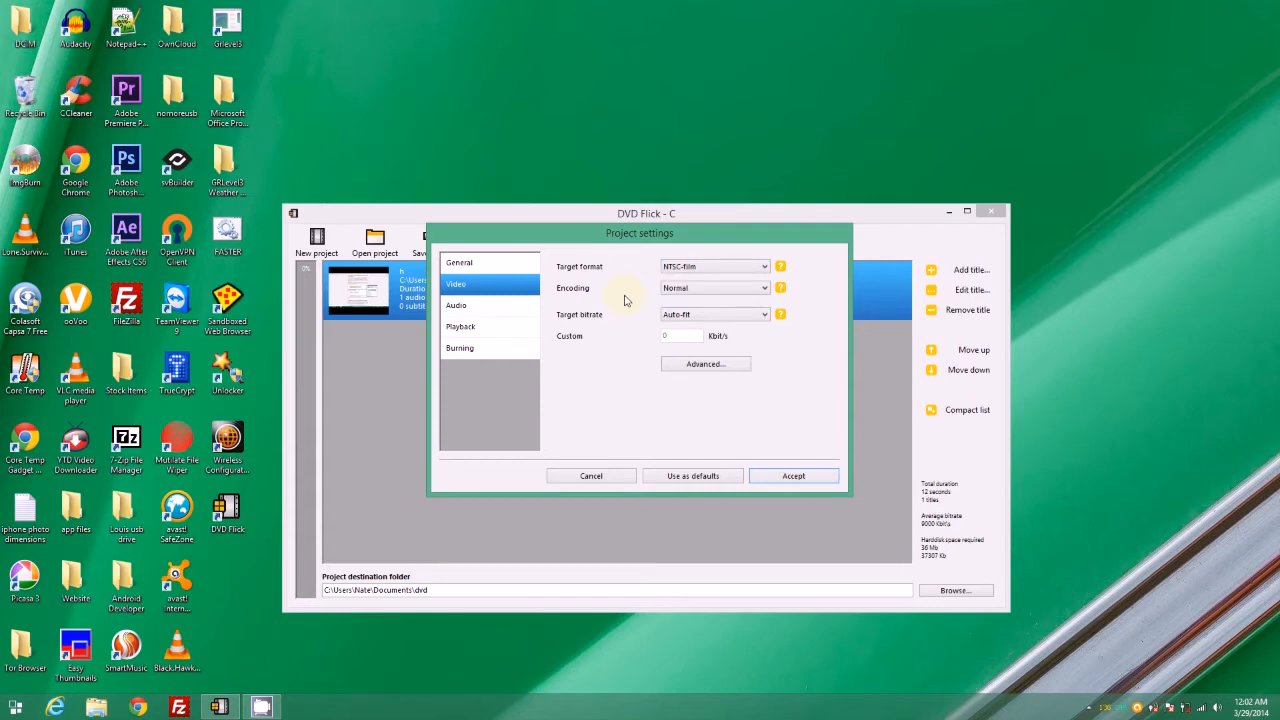
pyautogui.click(718, 270)
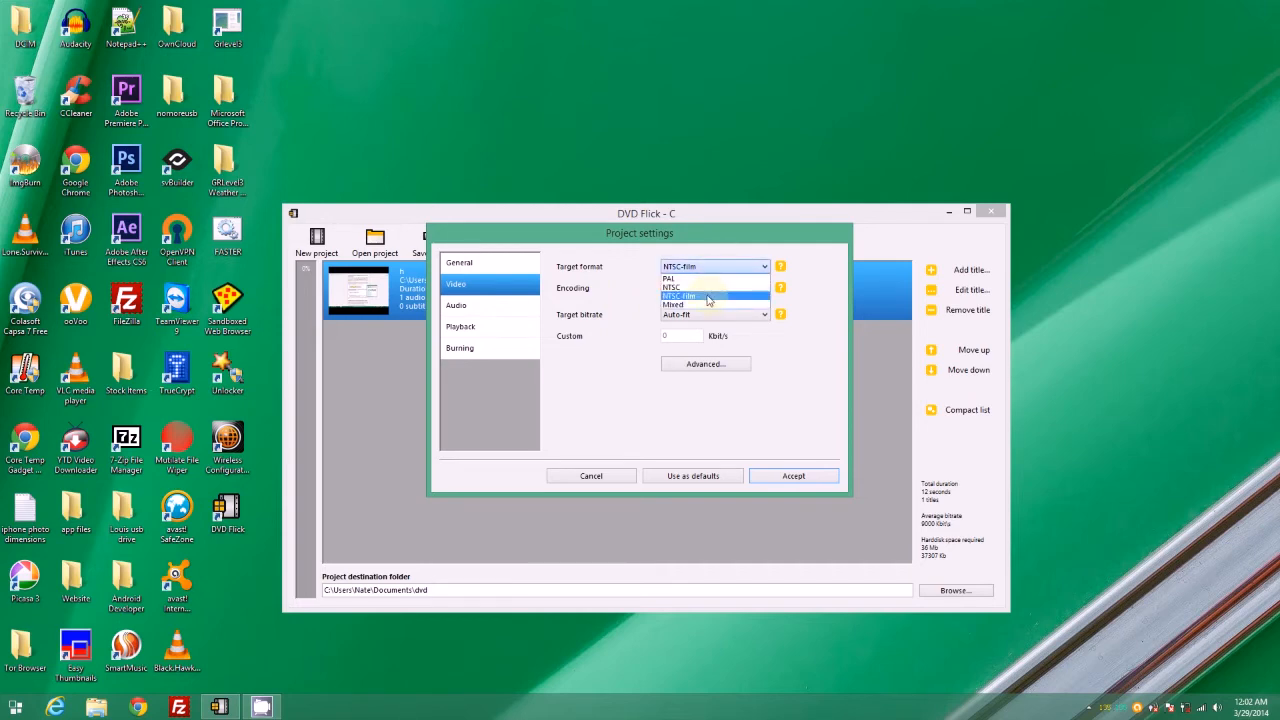
pyautogui.click(707, 297)
pyautogui.click(728, 270)
pyautogui.click(718, 289)
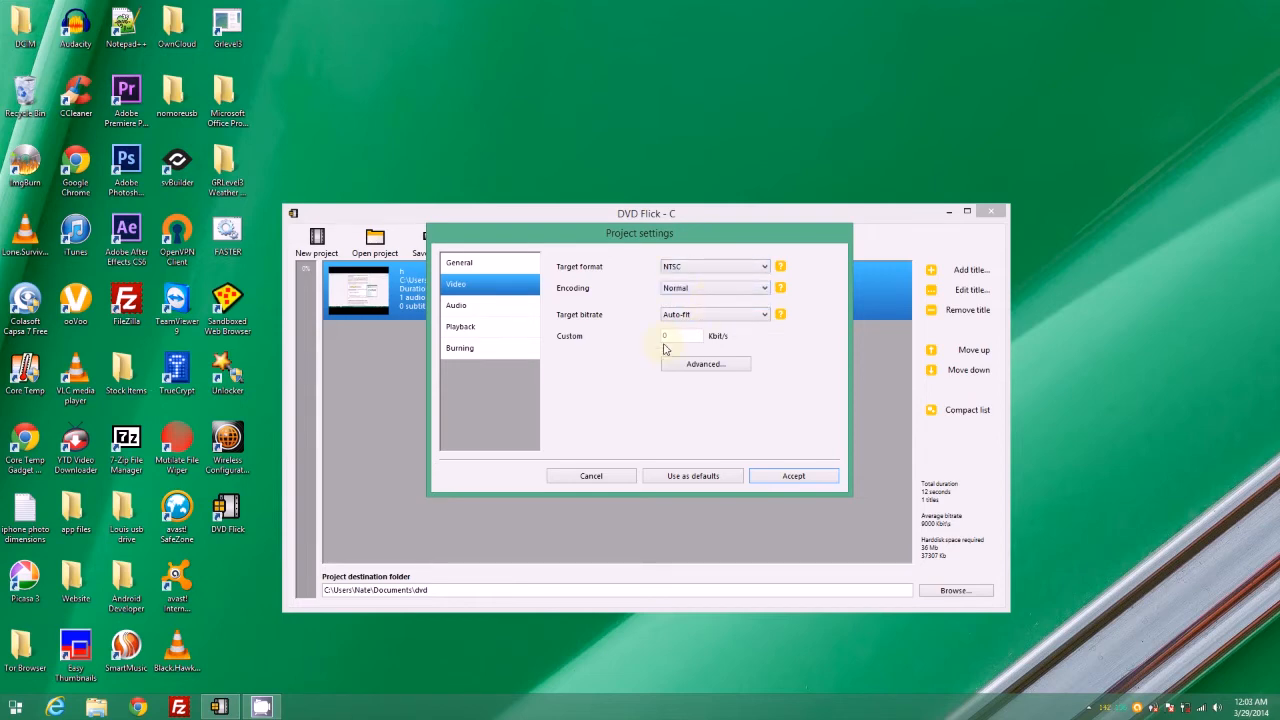
# Set the video encoding profile to Best and read the help note for that setting.
pyautogui.click(703, 286)
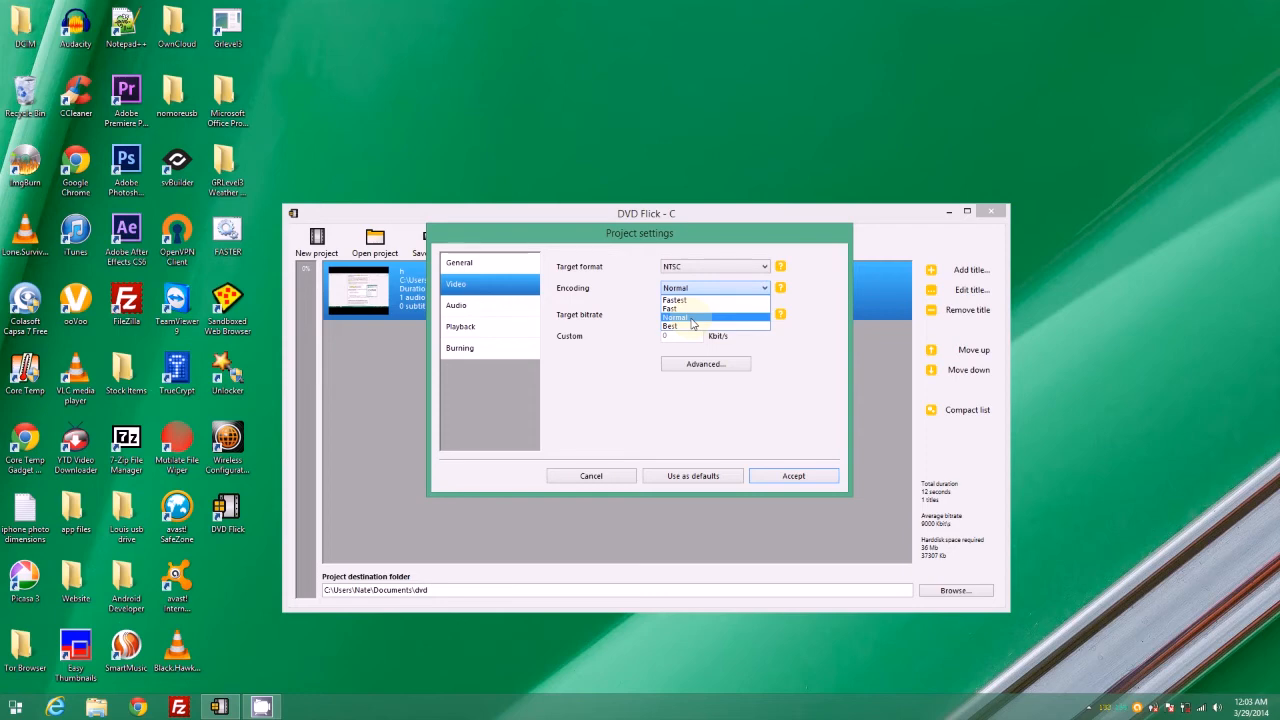
pyautogui.click(694, 326)
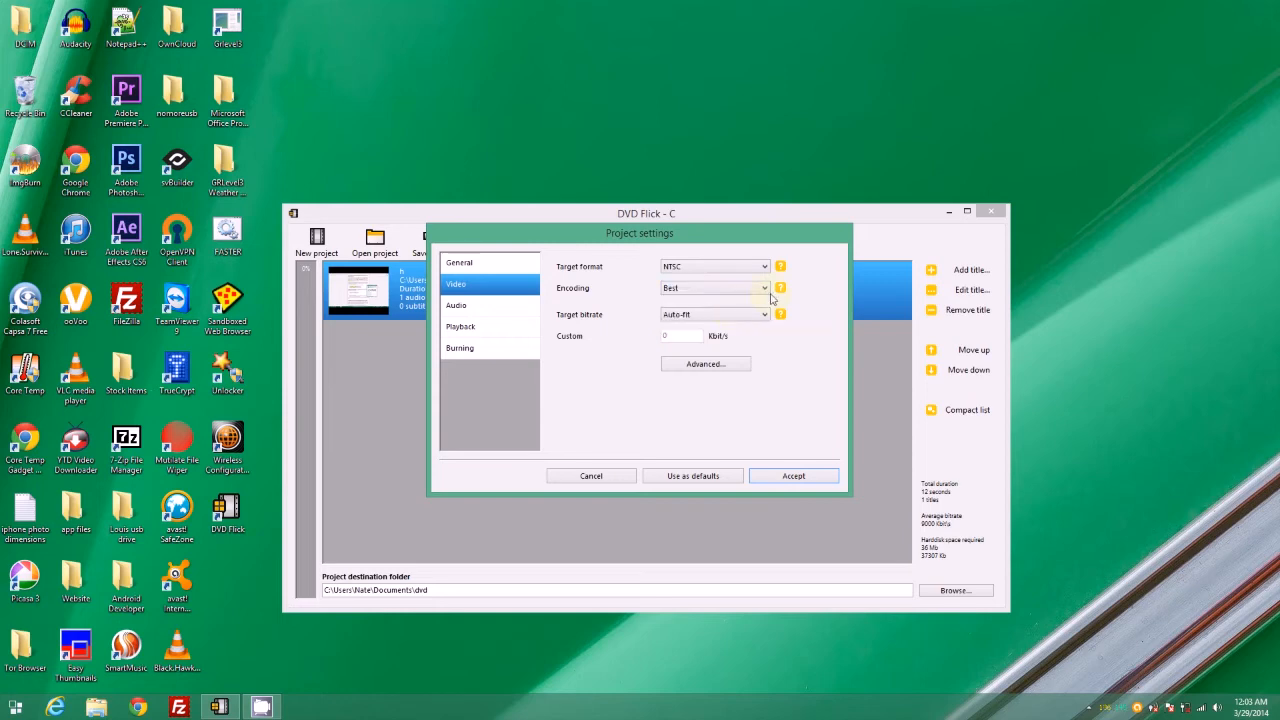
pyautogui.click(780, 288)
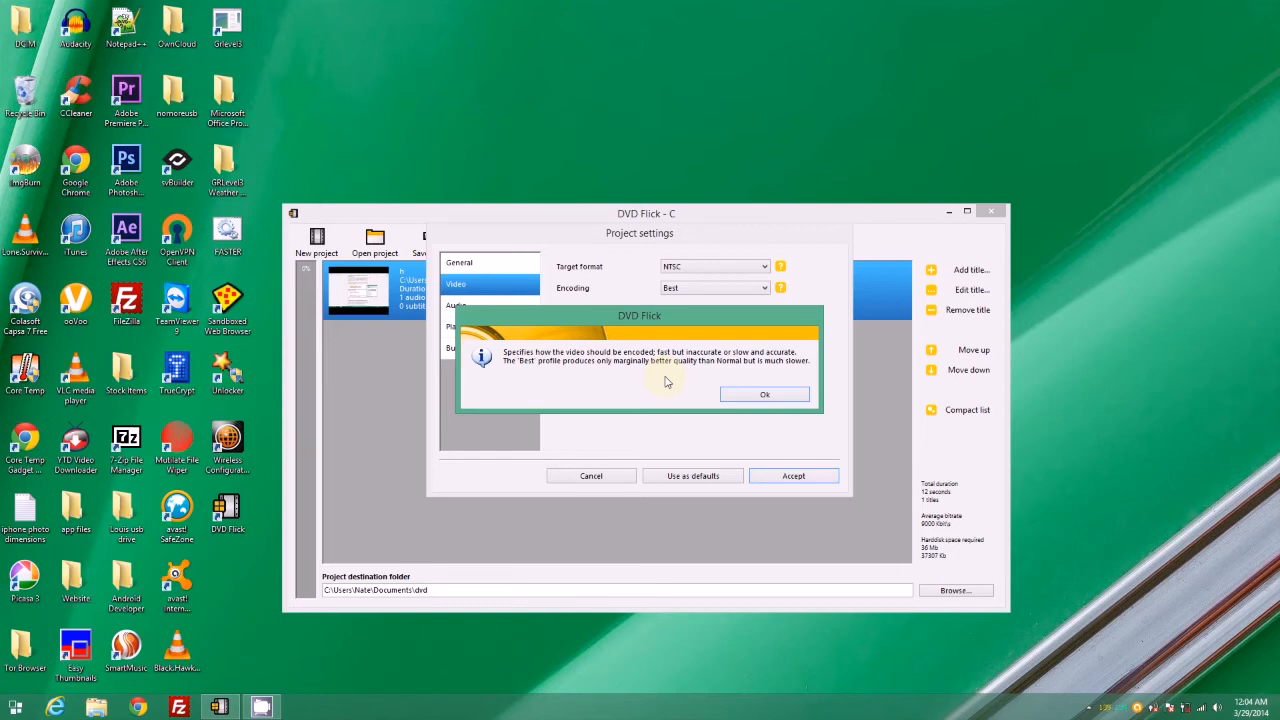
pyautogui.click(742, 394)
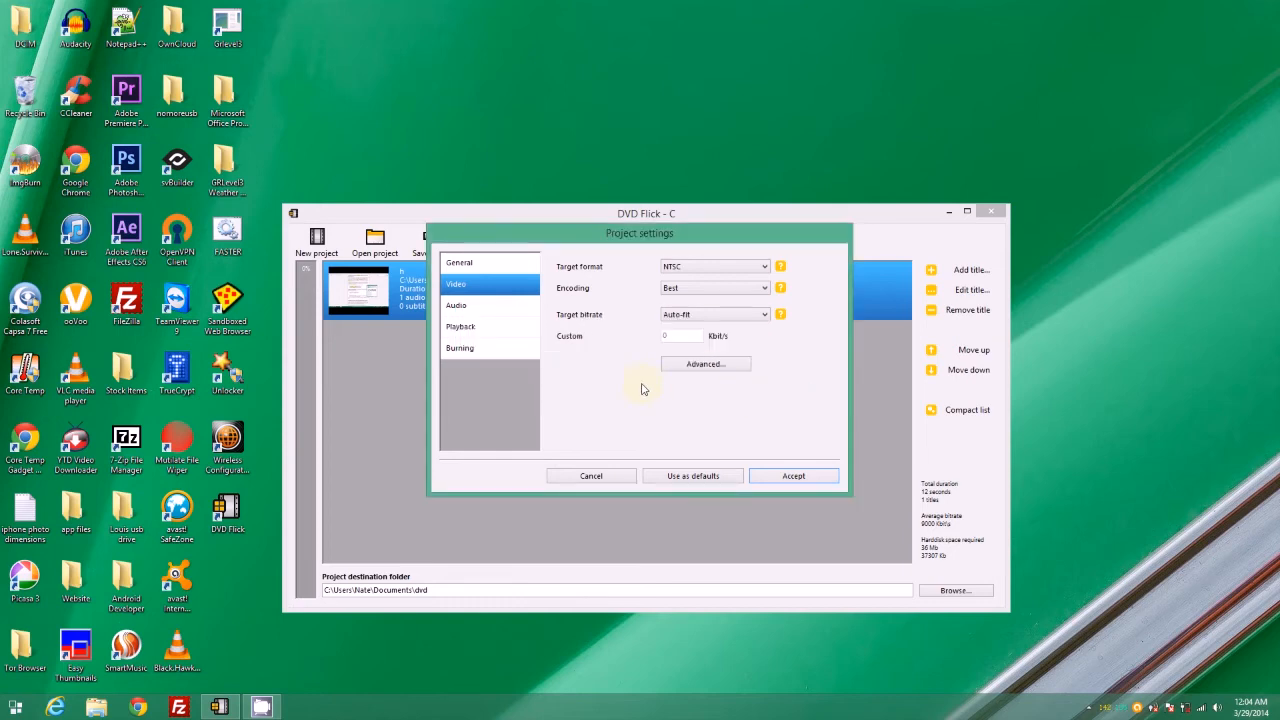
# Set the video encoding profile to Normal in the project settings.
pyautogui.click(678, 290)
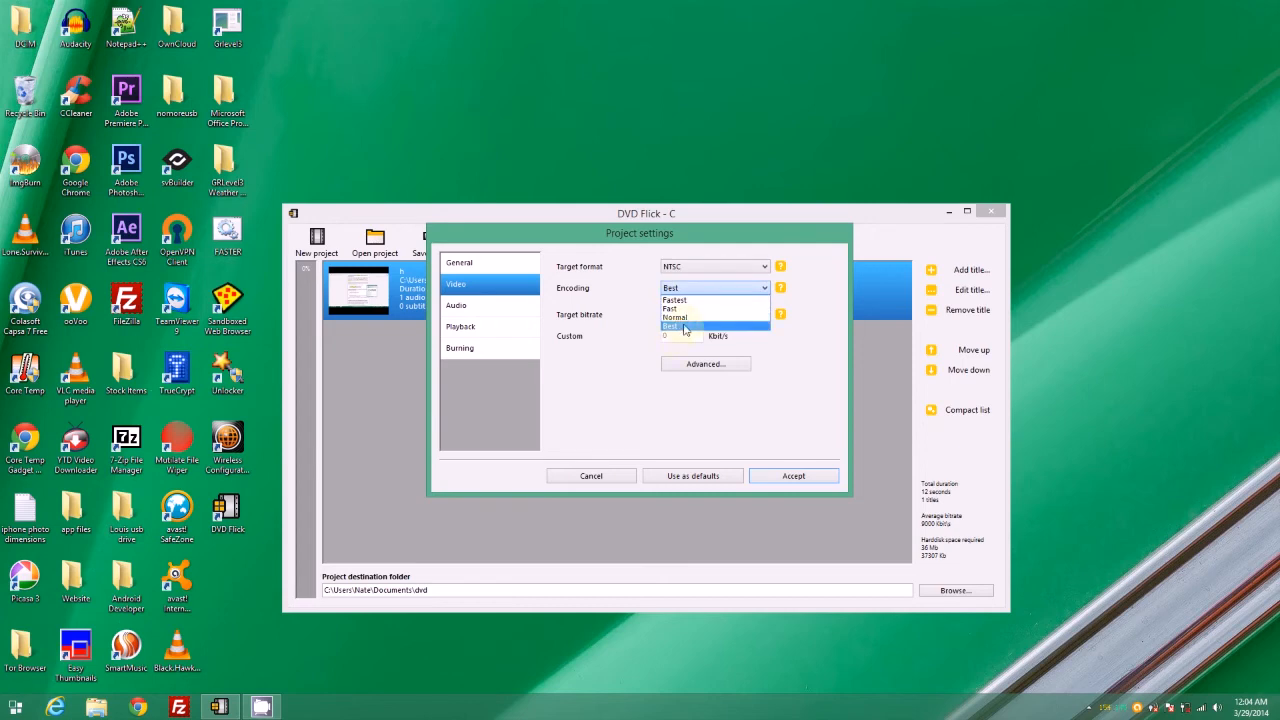
pyautogui.click(684, 318)
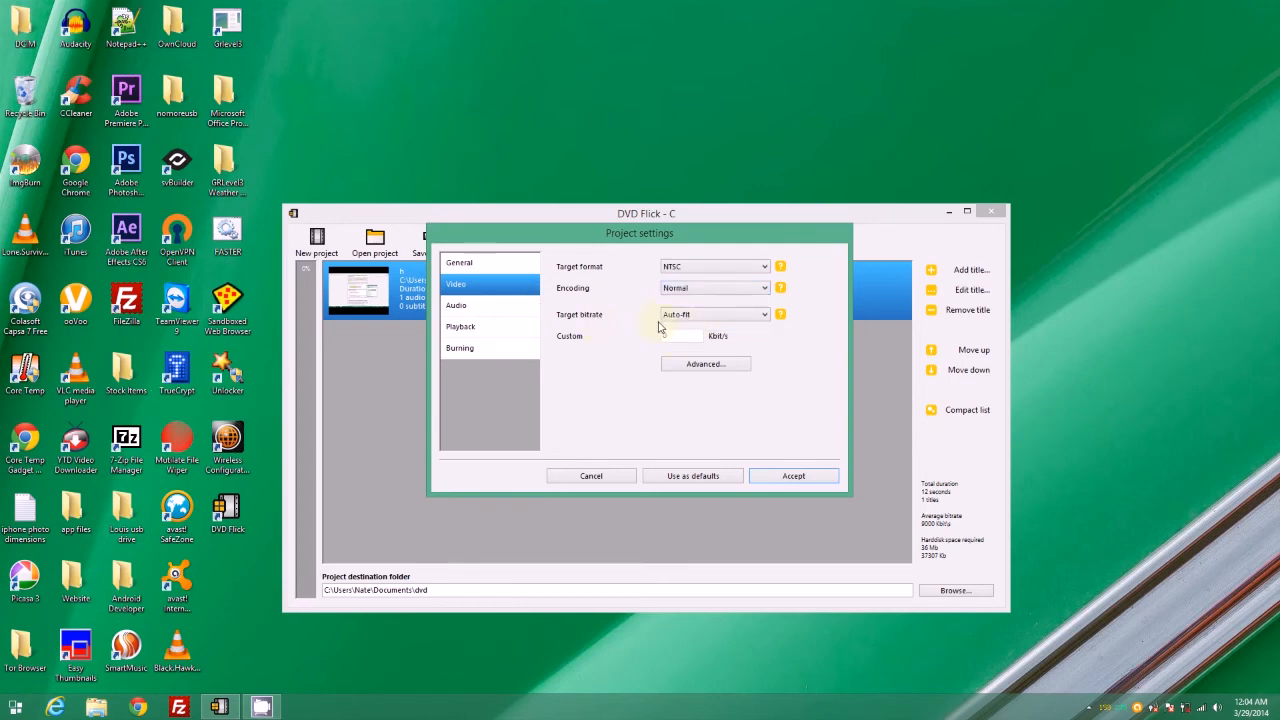
# Go through the audio, playback and burning settings of the project and accept the project settings.
pyautogui.click(456, 305)
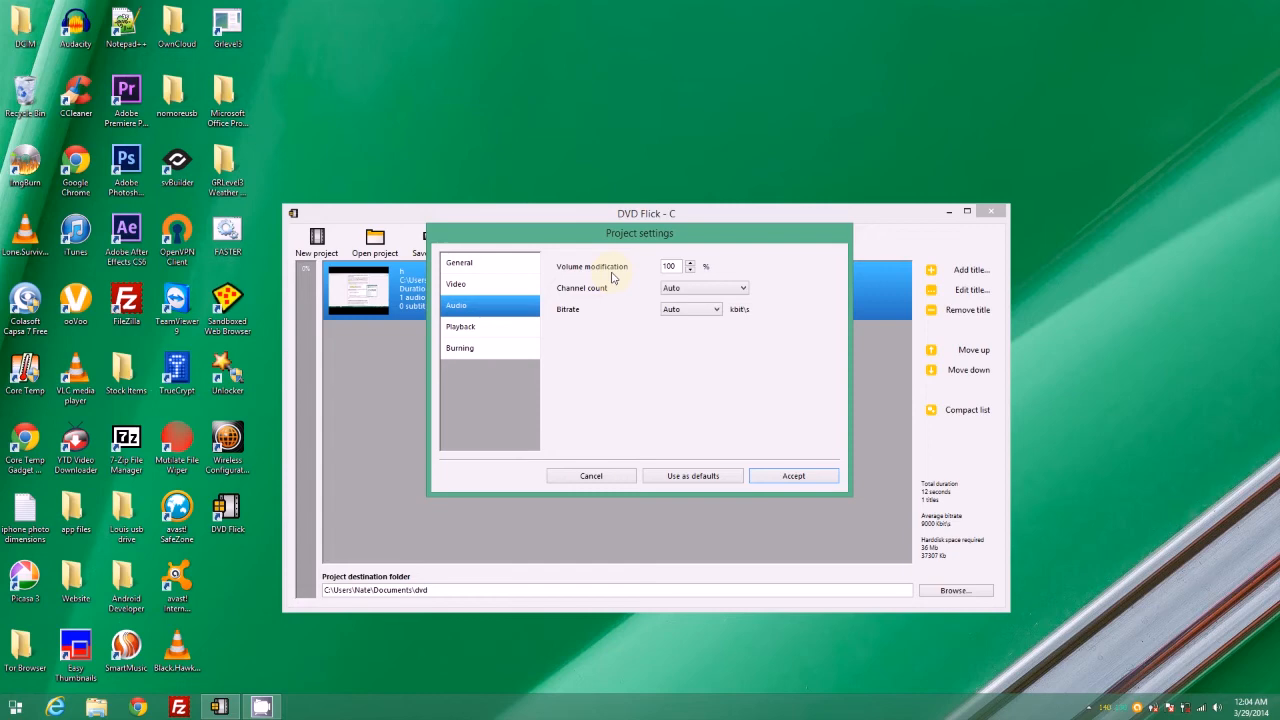
pyautogui.click(676, 266)
pyautogui.click(506, 329)
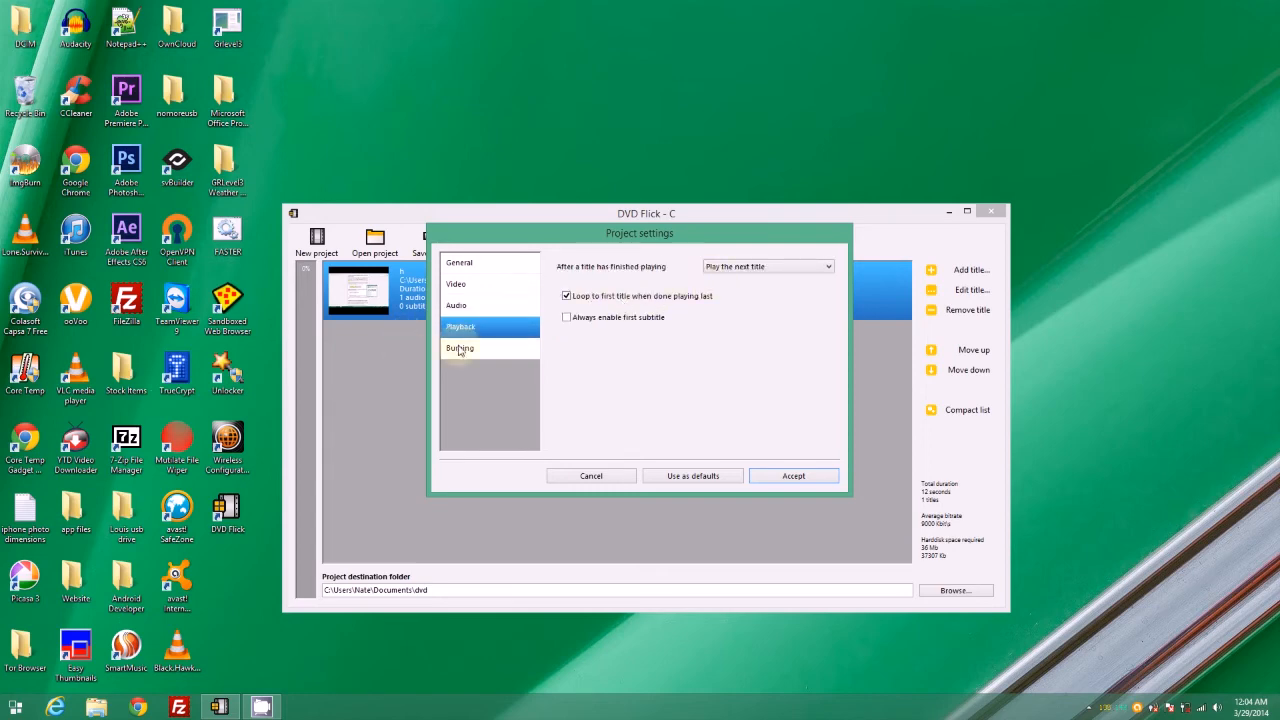
pyautogui.click(468, 348)
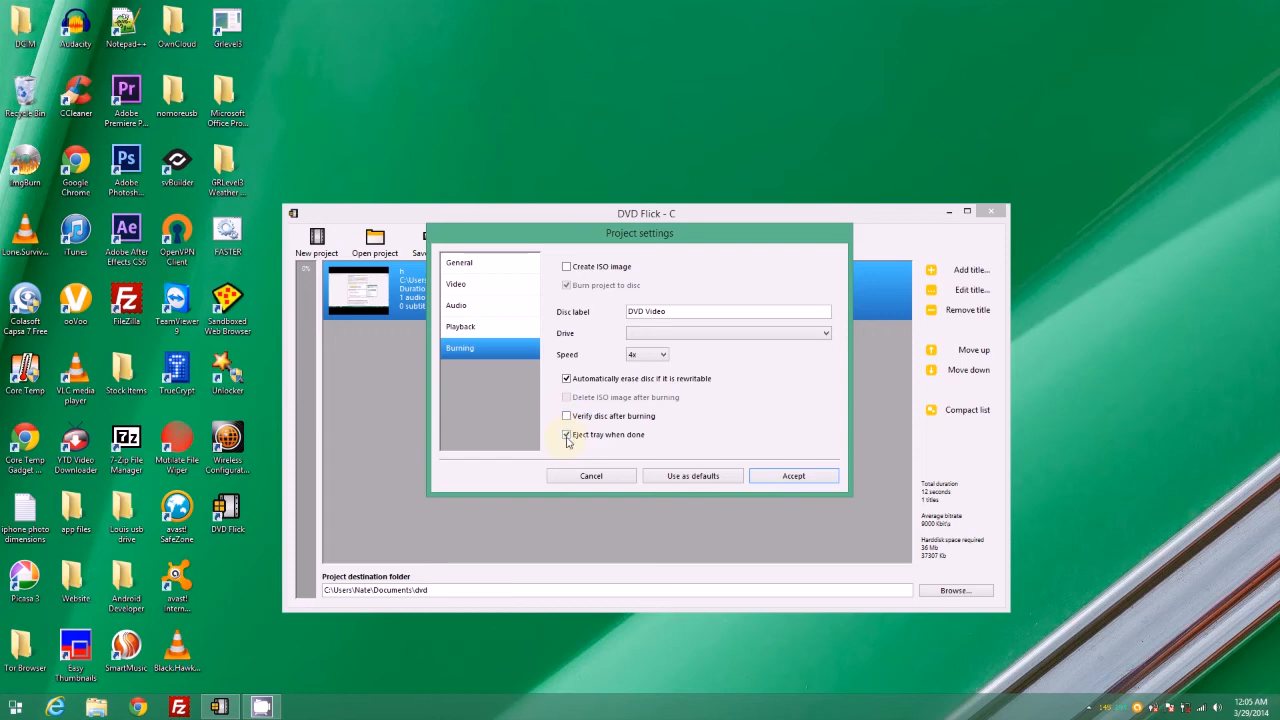
pyautogui.click(772, 478)
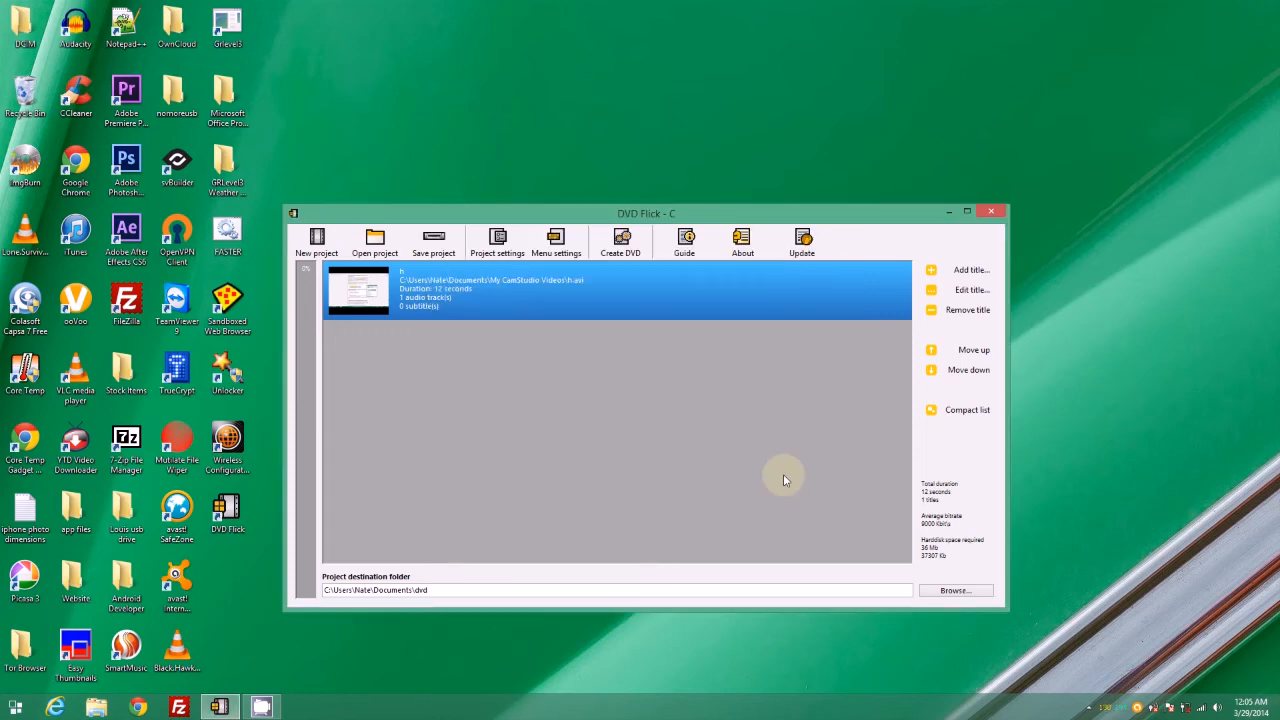
# Open the menu settings and compare the DVD menu templates, including Orange LED, Plasma Sphere, Simple Black, Simple White and Mosaic.
pyautogui.click(557, 238)
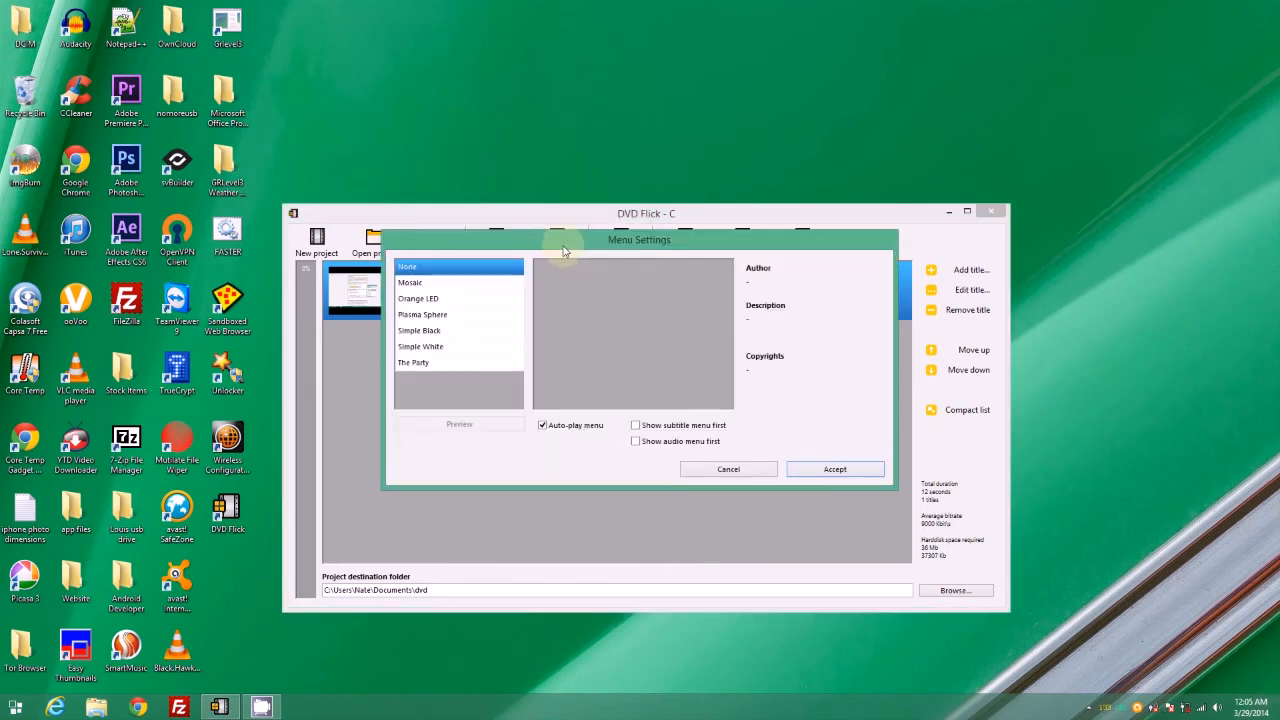
pyautogui.click(489, 299)
pyautogui.click(452, 315)
pyautogui.click(465, 299)
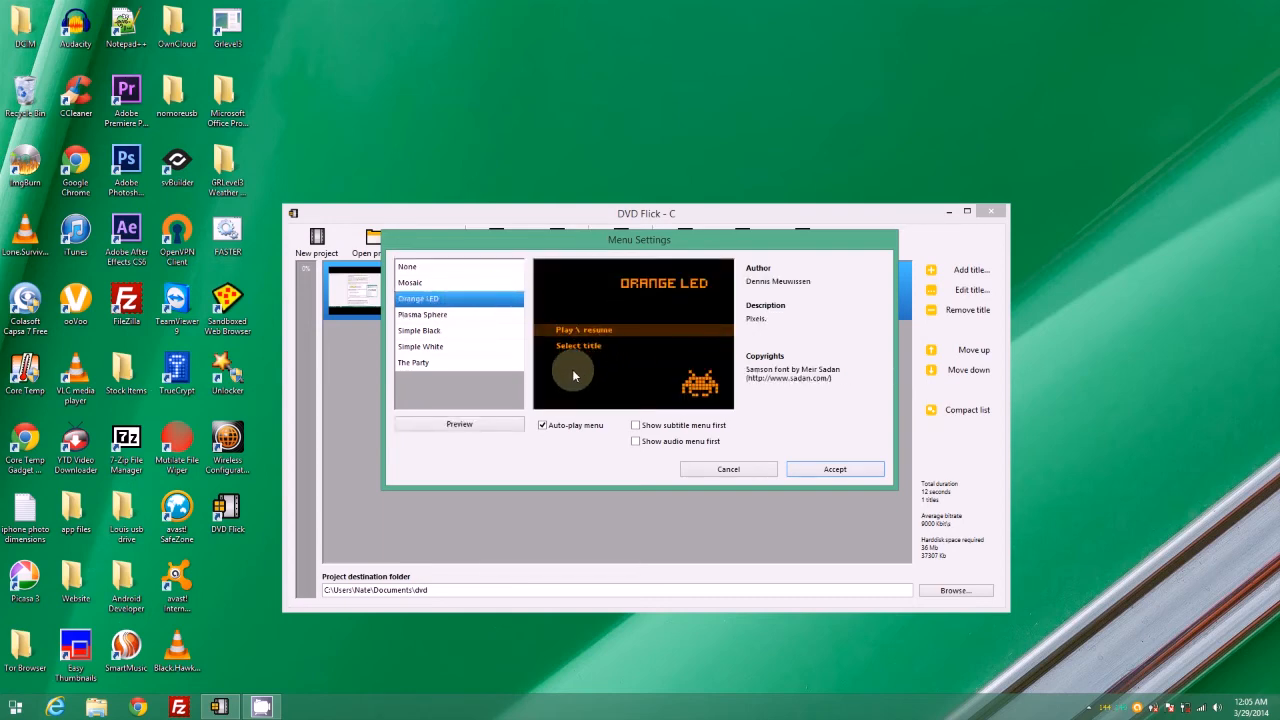
pyautogui.click(463, 315)
pyautogui.click(459, 331)
pyautogui.click(462, 346)
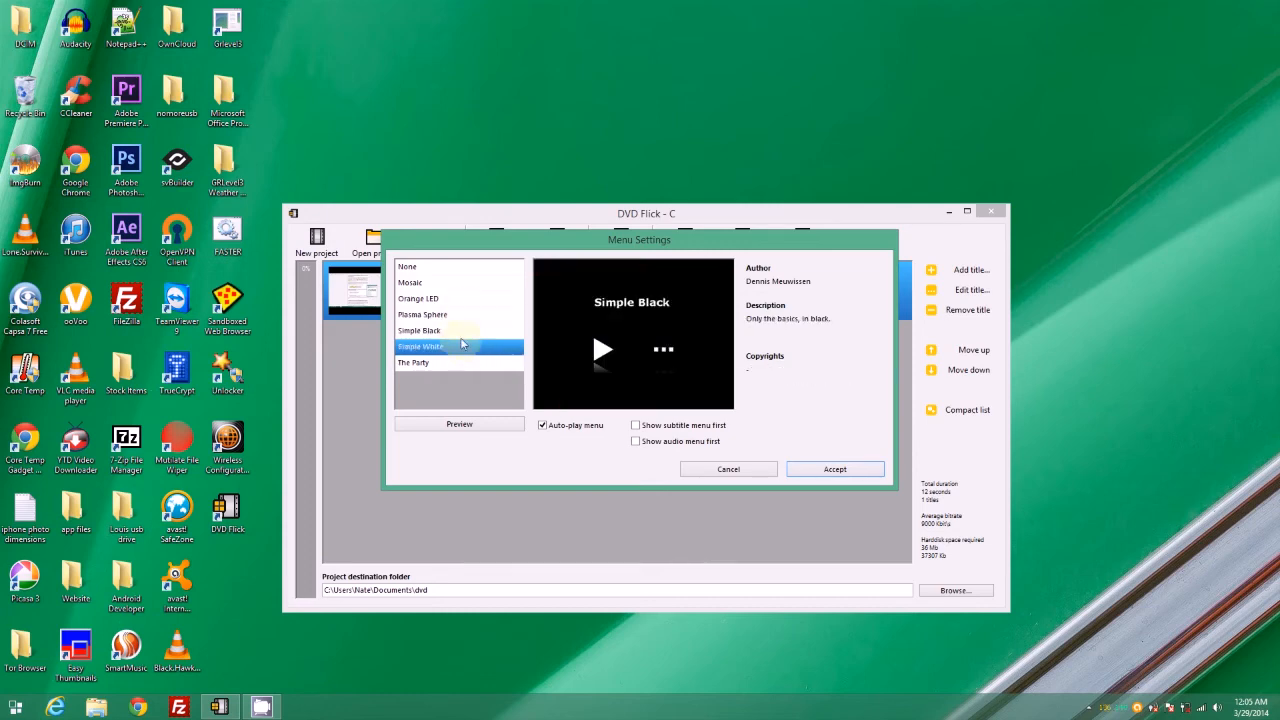
pyautogui.click(461, 314)
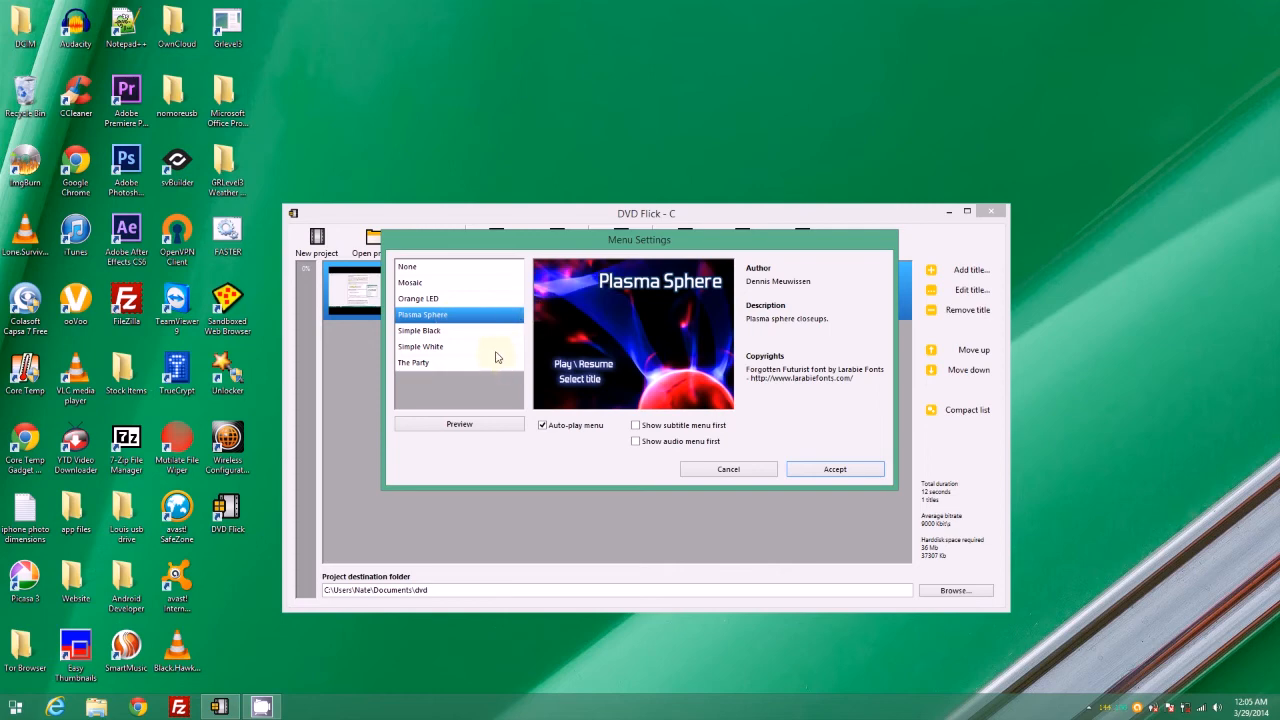
pyautogui.click(458, 283)
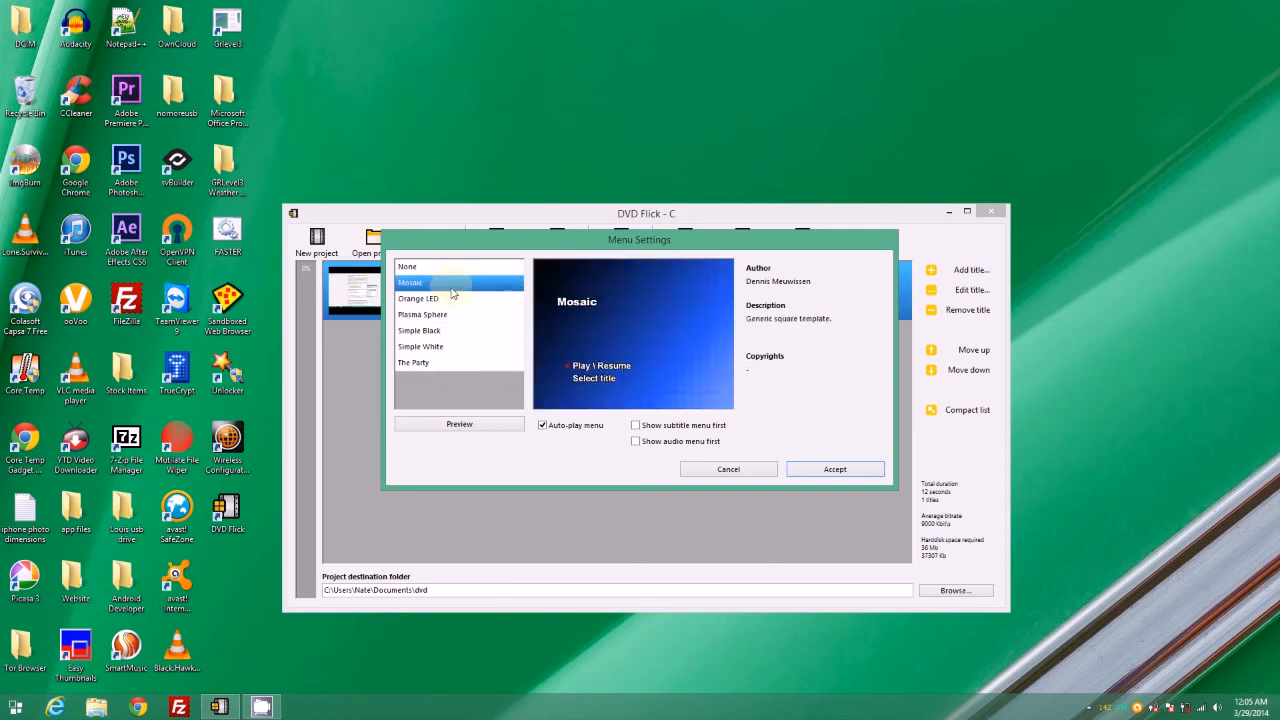
# Choose None as the DVD menu template and accept the menu settings.
pyautogui.click(466, 268)
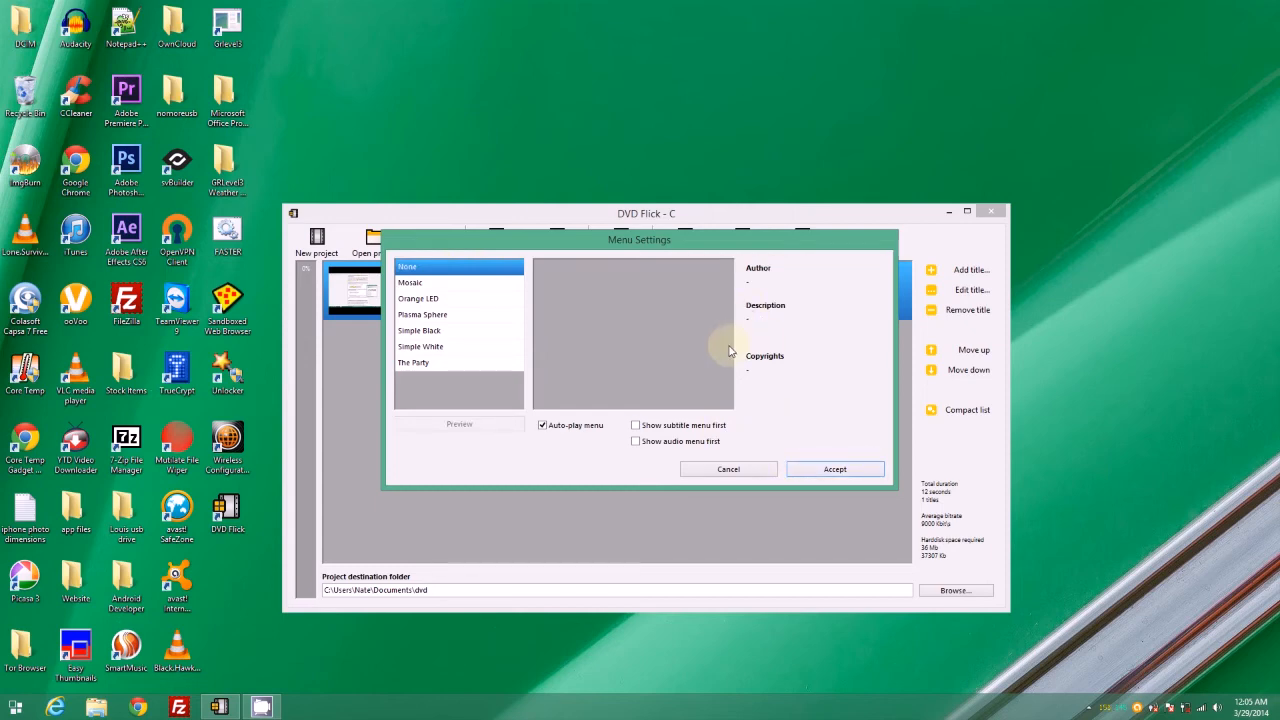
pyautogui.click(476, 299)
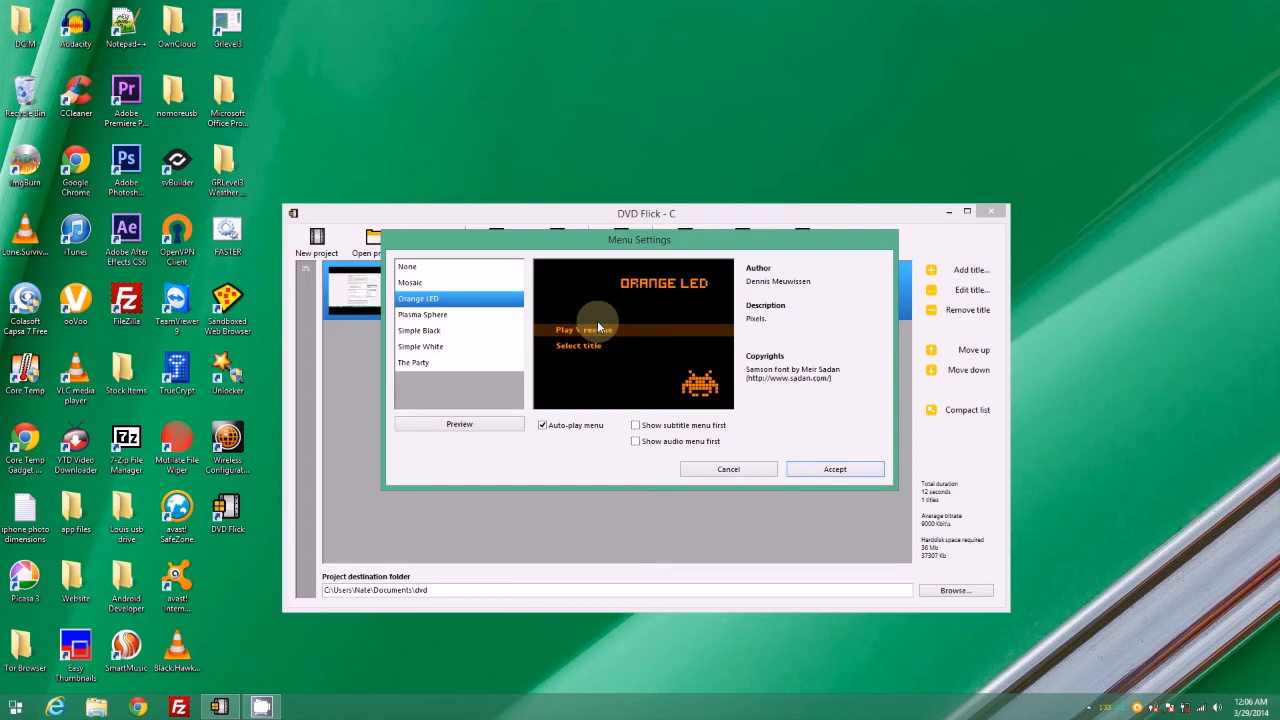
pyautogui.click(481, 267)
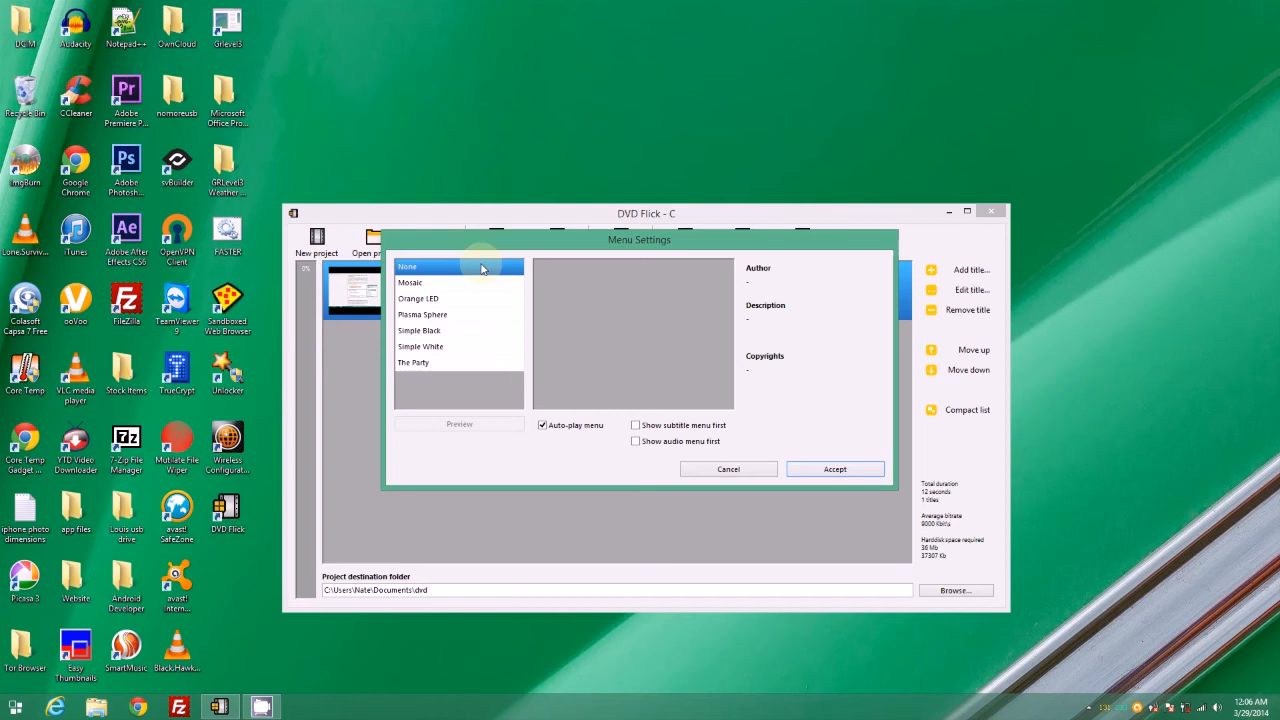
pyautogui.click(831, 473)
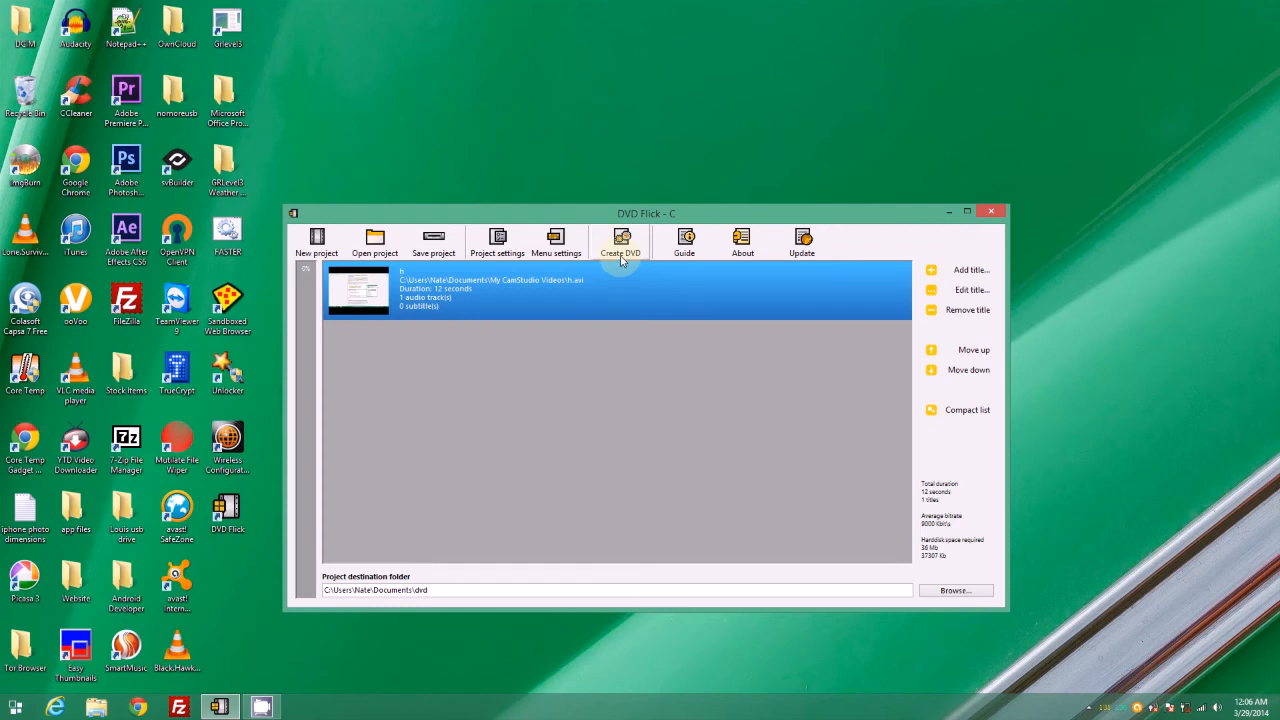
# Try to create and burn the DVD, agreeing to delete the destination folder's contents, and close the encoding report.
pyautogui.click(620, 262)
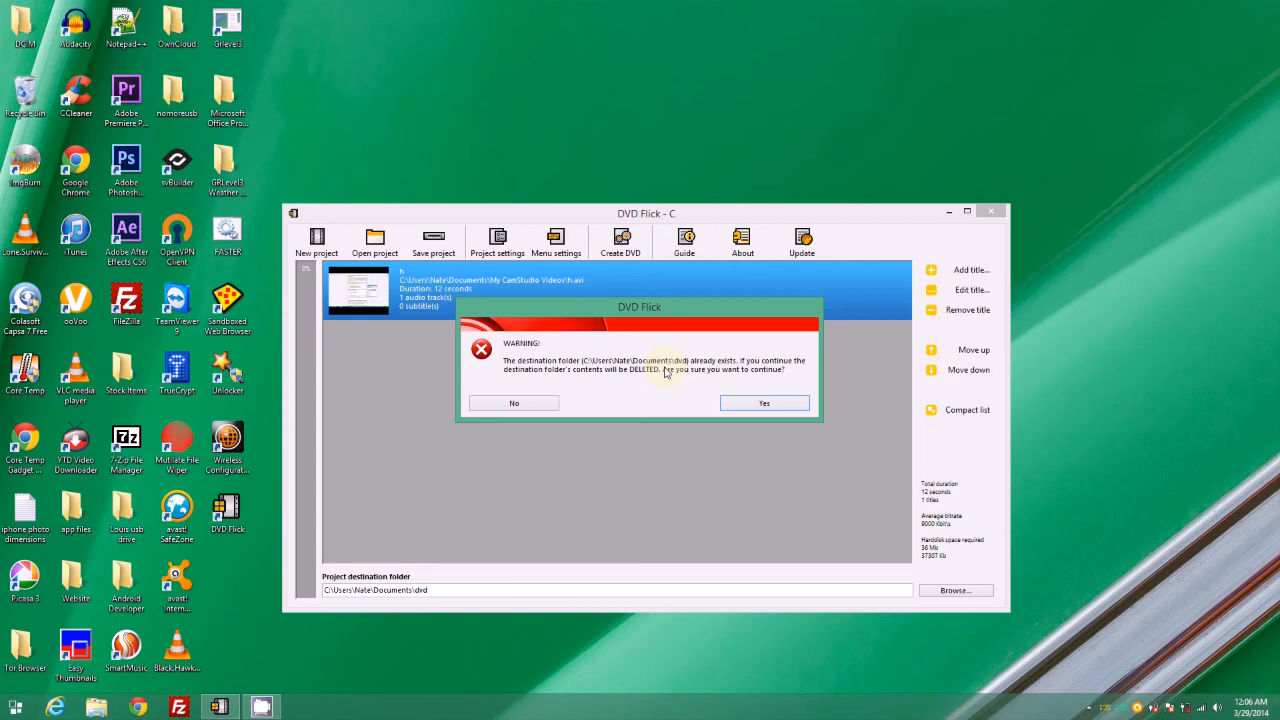
pyautogui.click(760, 404)
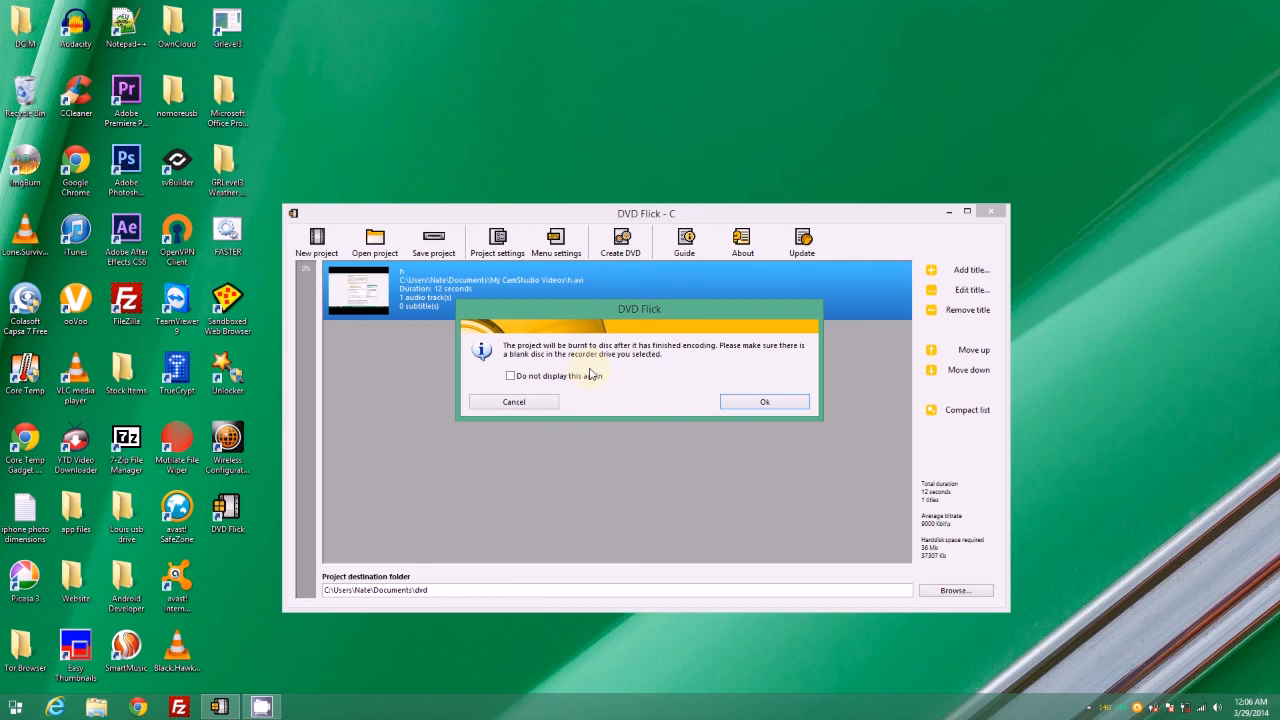
pyautogui.click(744, 408)
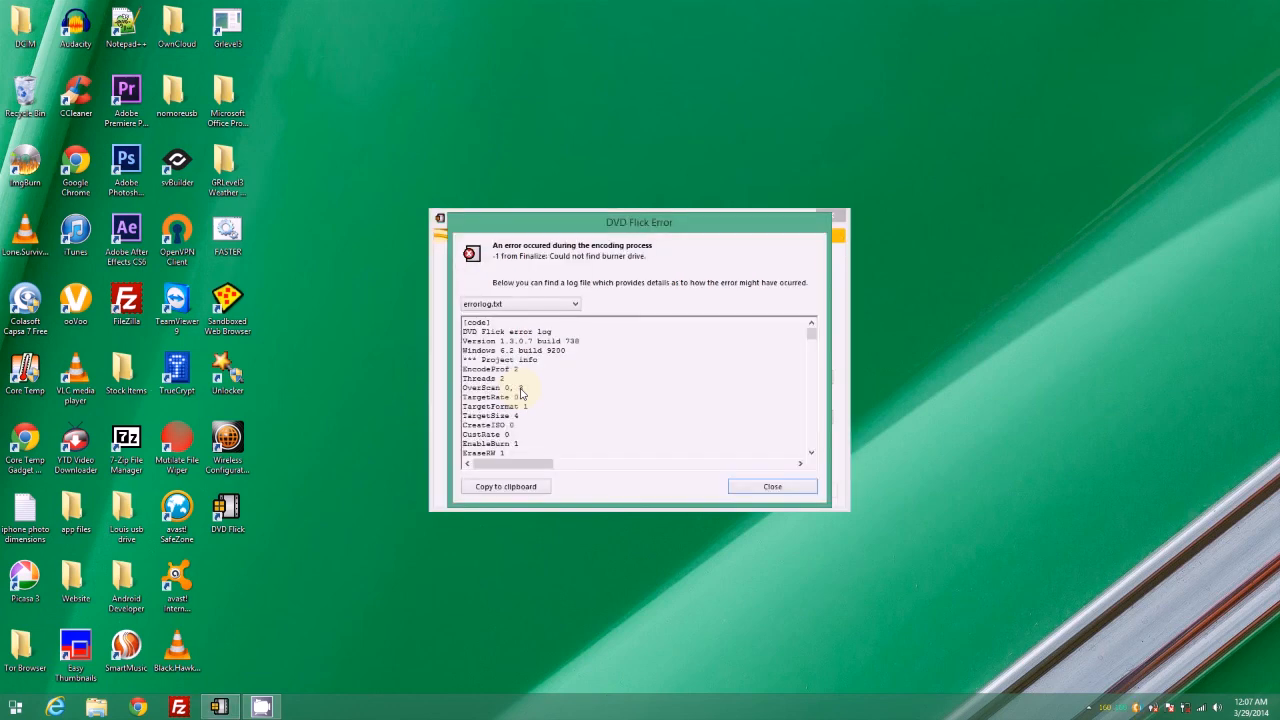
pyautogui.click(772, 486)
pyautogui.click(778, 489)
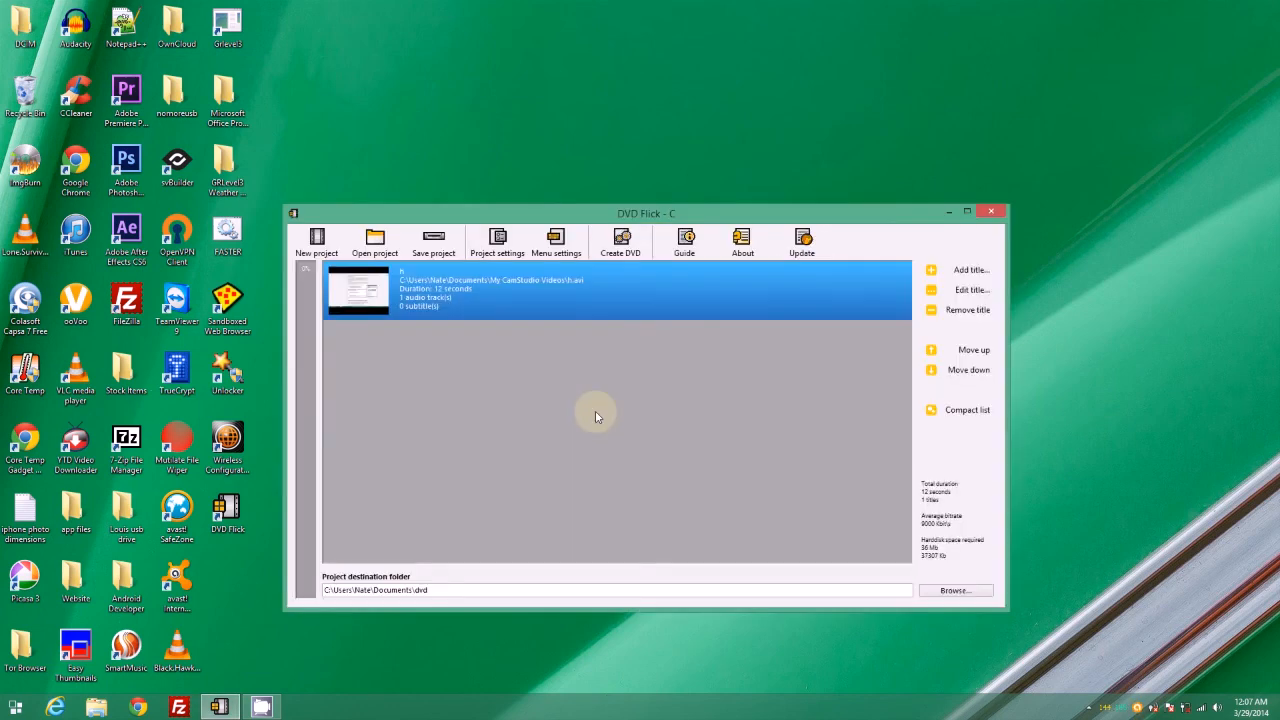
pyautogui.click(949, 211)
pyautogui.click(216, 707)
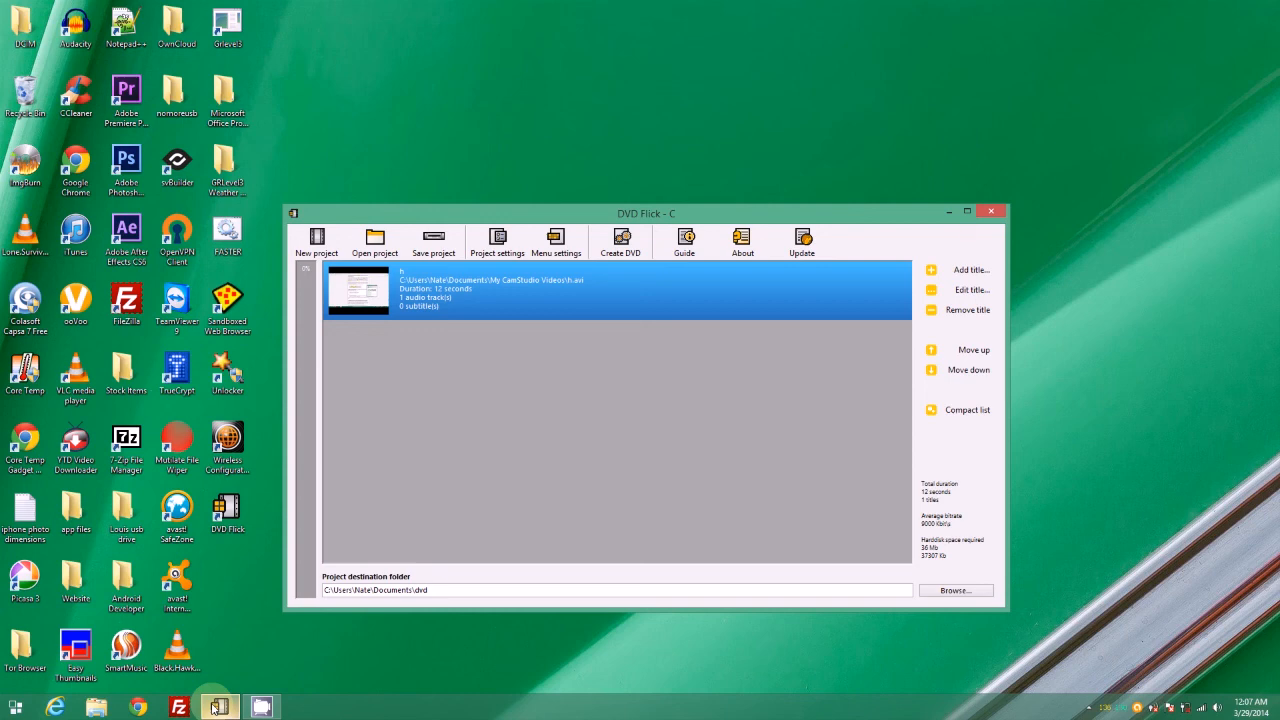
pyautogui.moveTo(619, 201); pyautogui.dragTo(625, 204)
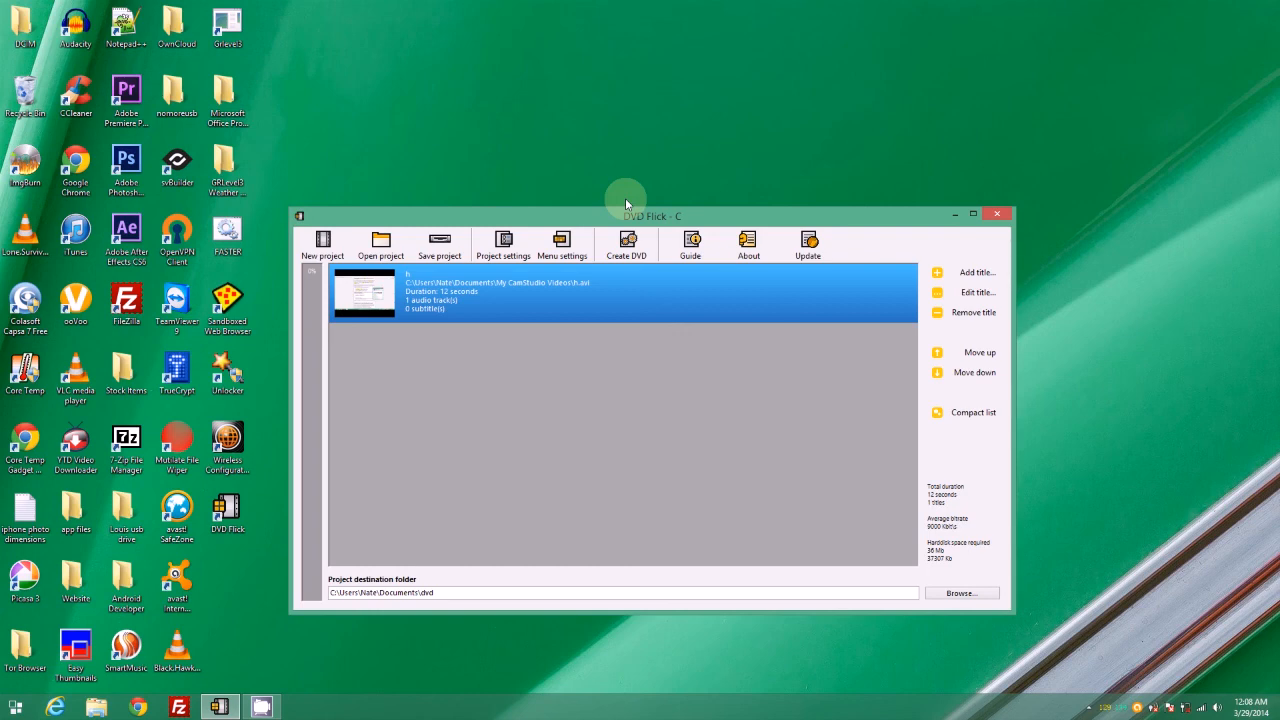
pyautogui.click(849, 503)
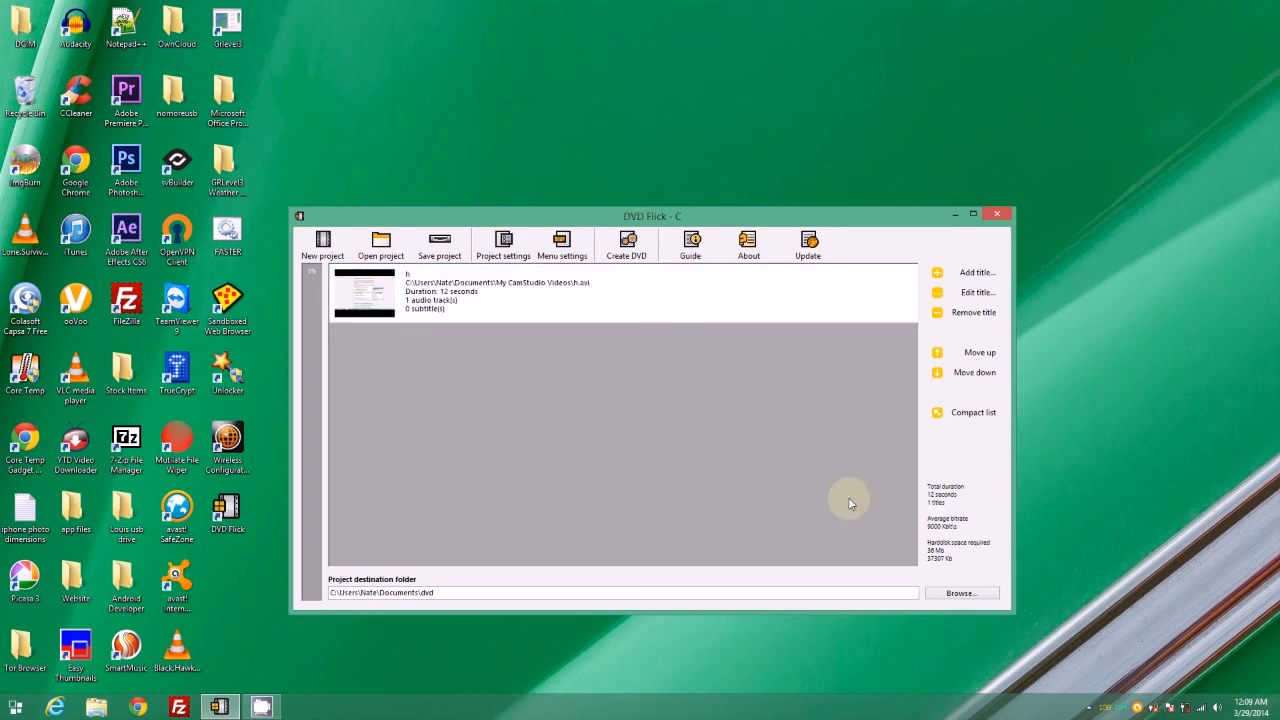